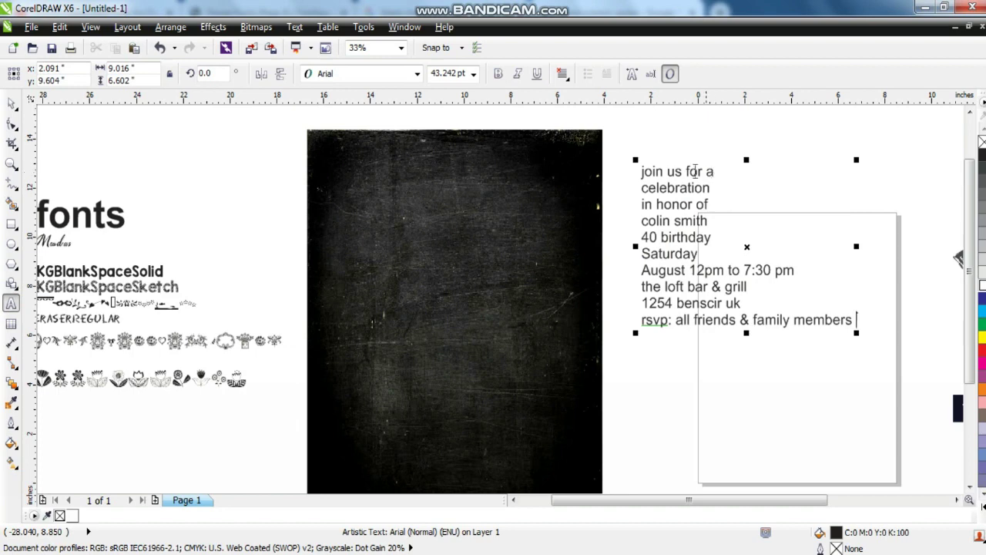
# Cut 'join us' from the details text, paste it onto the chalkboard and enlarge it to about 78 pt.
pyautogui.moveTo(678, 171); pyautogui.dragTo(586, 171)
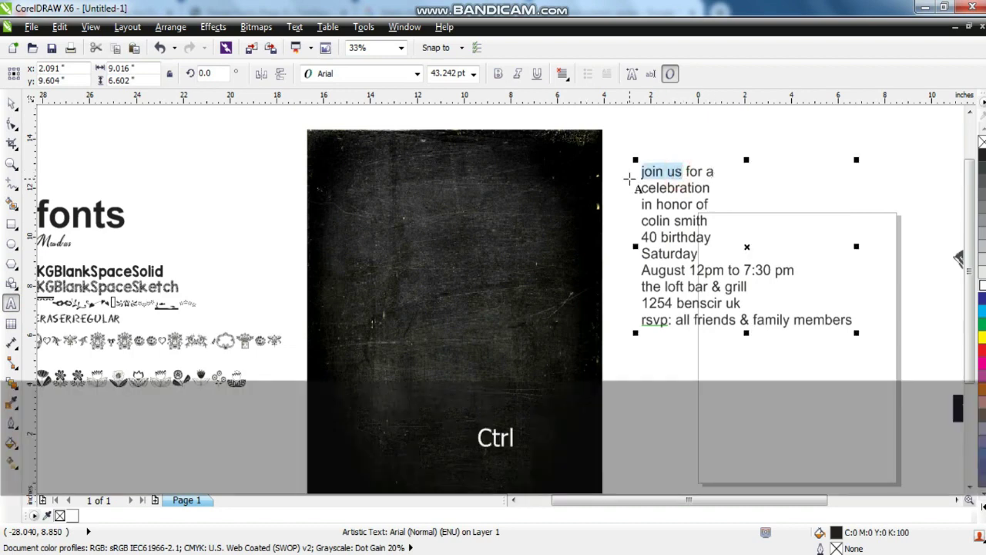
pyautogui.hotkey('ctrl', 'x')
pyautogui.hotkey('ctrl', 'v')
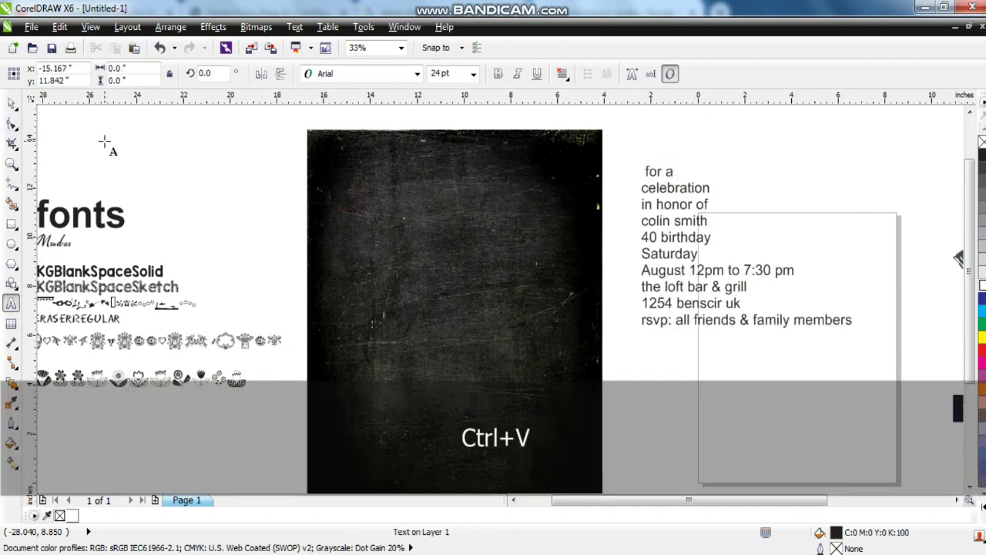
pyautogui.click(13, 104)
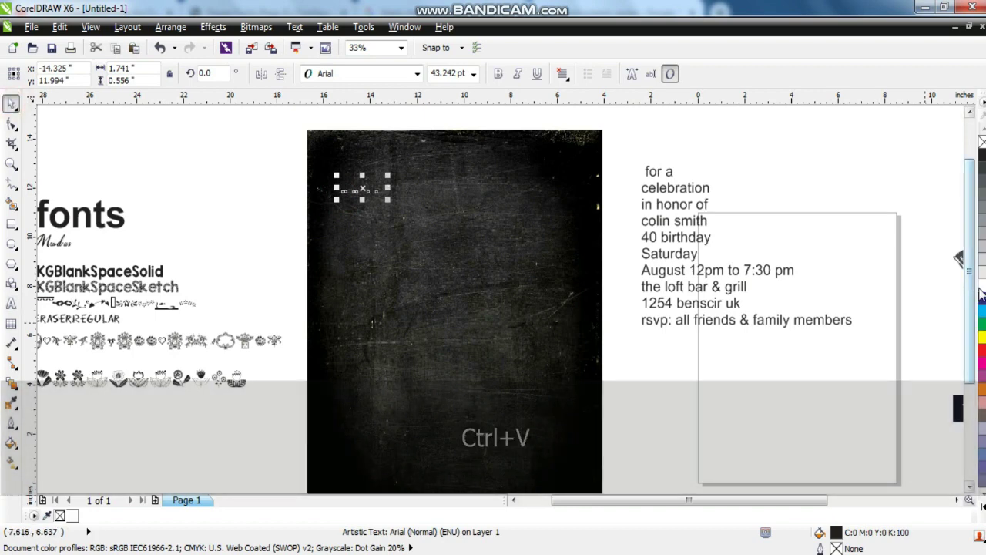
pyautogui.moveTo(388, 201); pyautogui.dragTo(425, 218)
pyautogui.moveTo(556, 501); pyautogui.dragTo(514, 504)
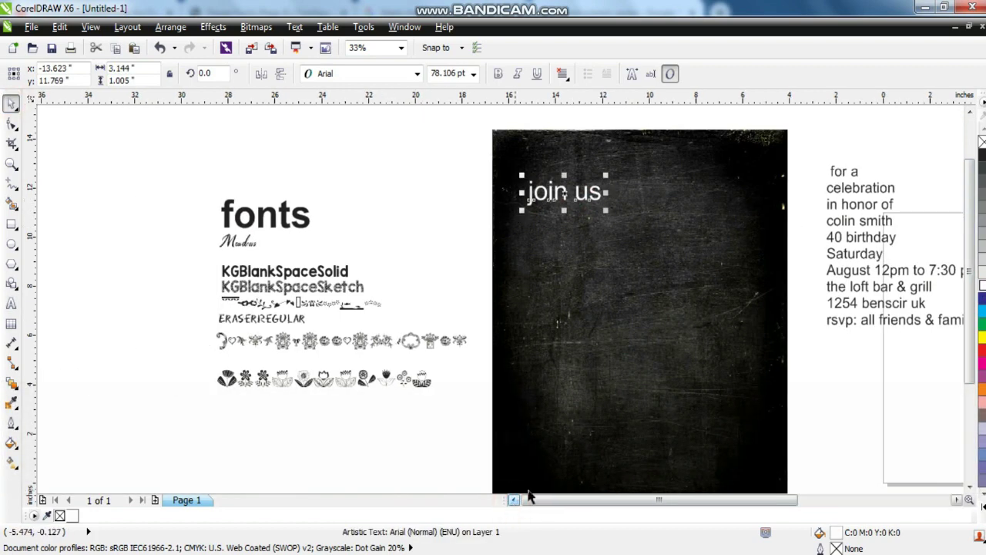
# Copy only the text properties from the KGBlankSpaceSketch sample onto 'join us', leaving its fill unchanged.
pyautogui.click(11, 164)
pyautogui.moveTo(200, 157); pyautogui.dragTo(643, 408)
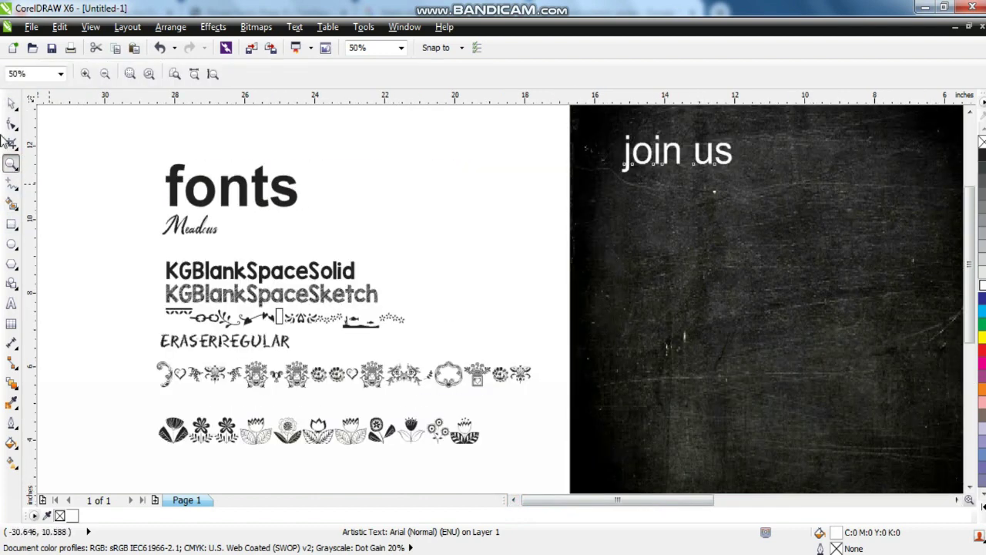
pyautogui.click(12, 105)
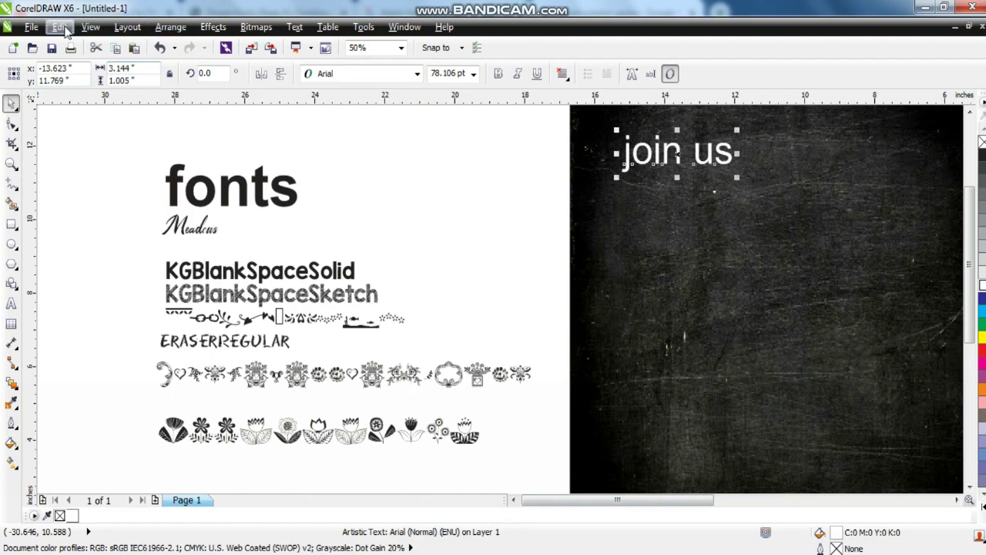
pyautogui.click(60, 27)
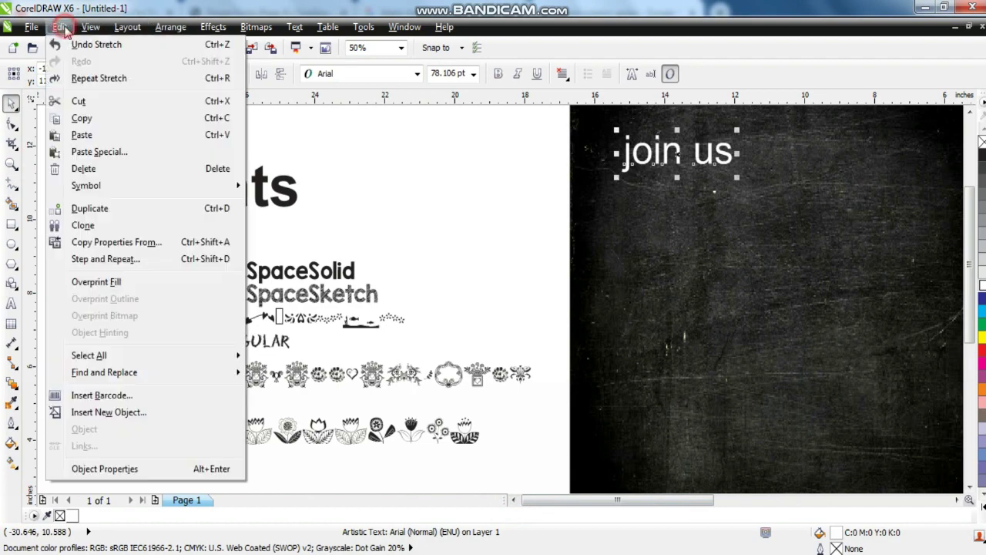
pyautogui.click(97, 243)
pyautogui.moveTo(475, 229); pyautogui.dragTo(737, 260)
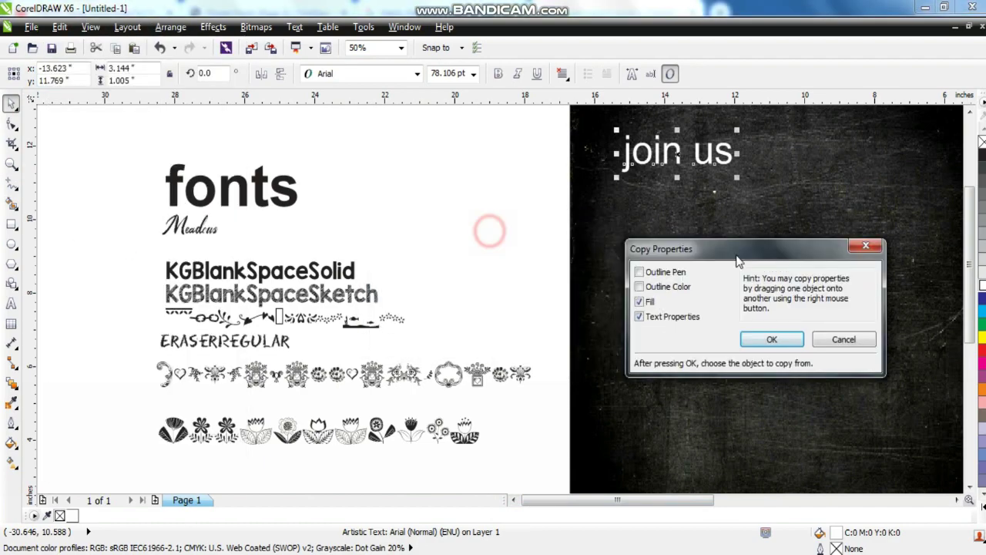
pyautogui.click(640, 302)
pyautogui.click(770, 340)
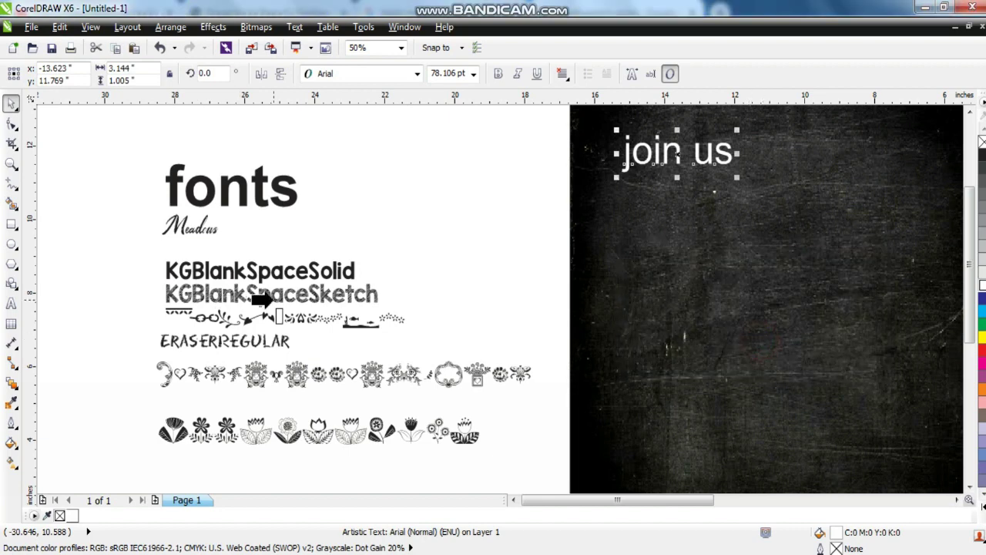
pyautogui.click(274, 302)
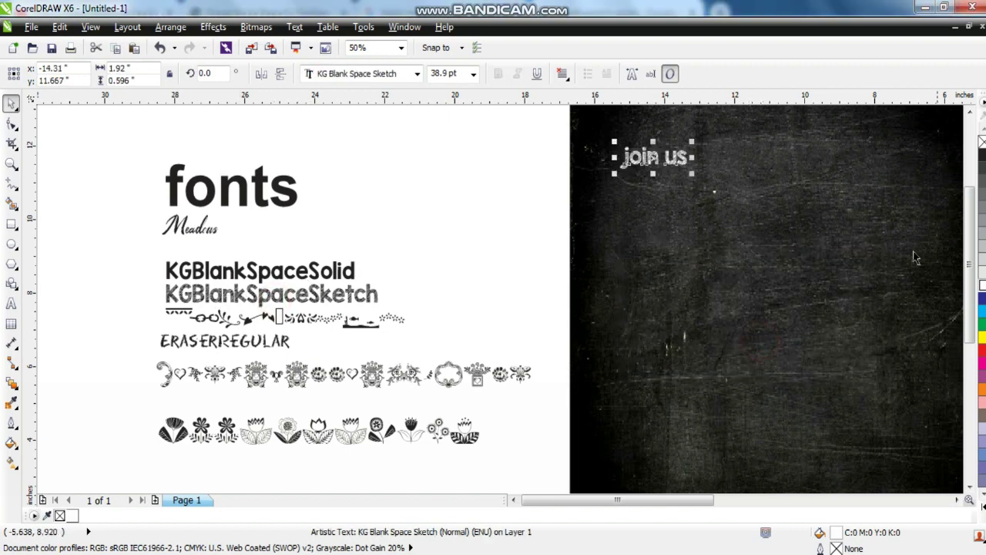
# Enlarge the heading to about 62 pt and change it to Title Case so it reads 'Join Us'.
pyautogui.moveTo(692, 143); pyautogui.dragTo(729, 121)
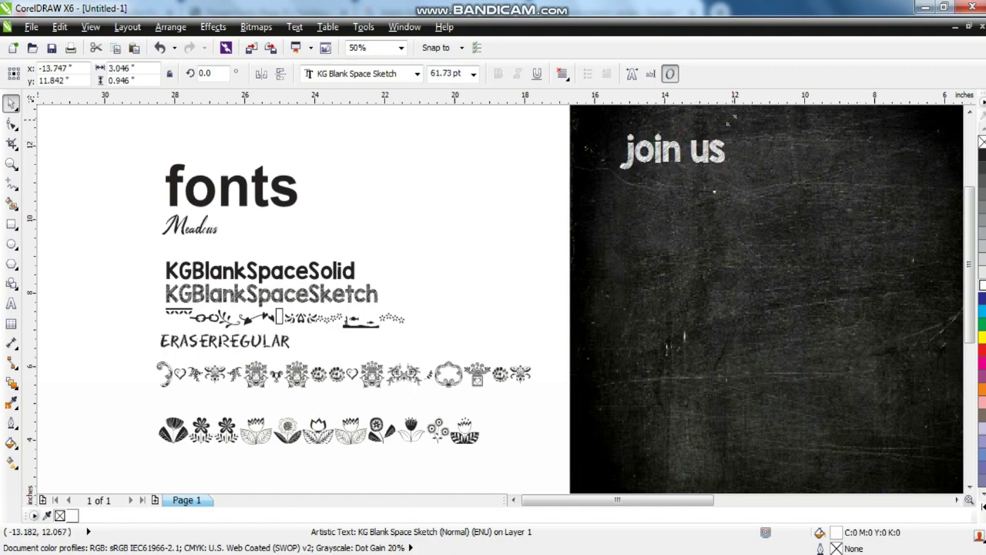
pyautogui.hotkey('shift', 'F2')
pyautogui.press('F3')
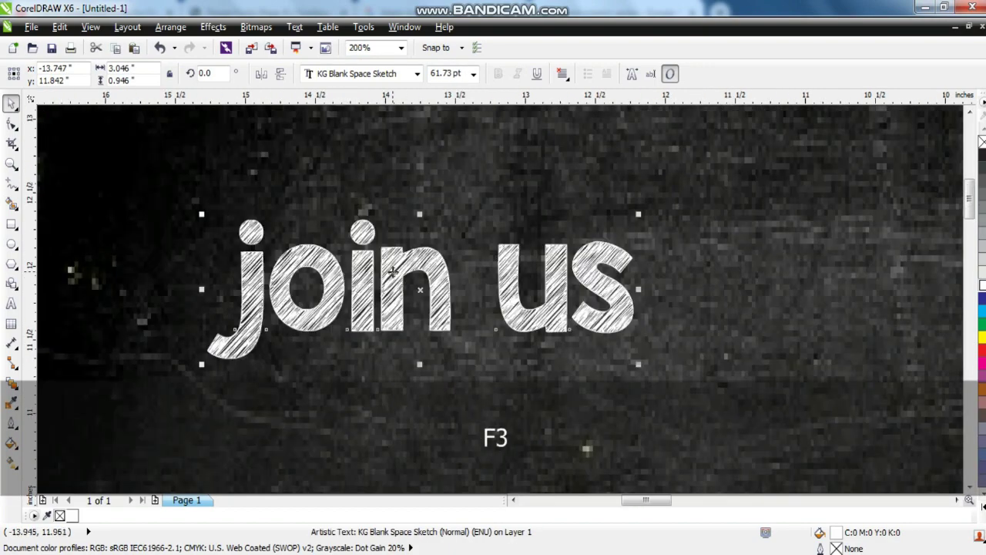
pyautogui.click(294, 27)
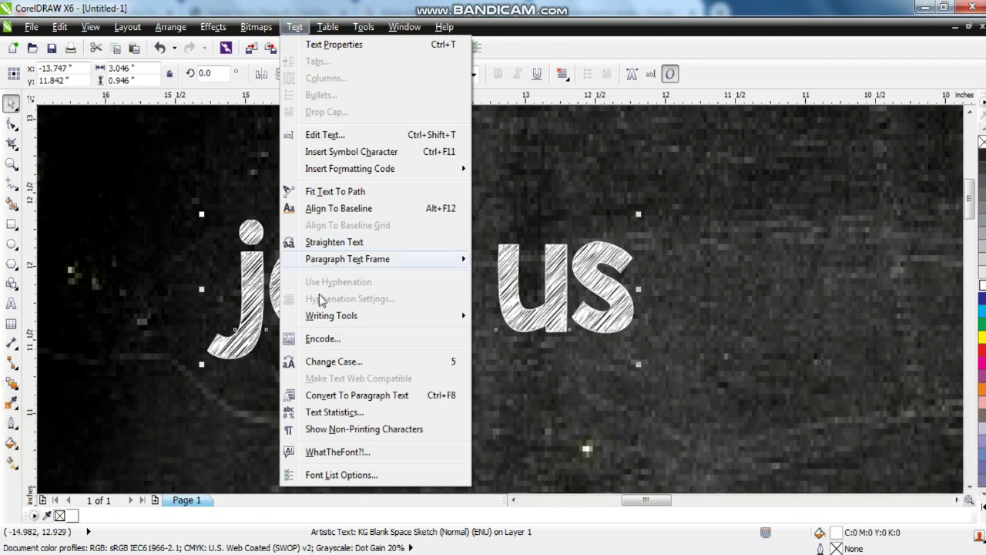
pyautogui.click(318, 362)
pyautogui.click(415, 289)
pyautogui.click(433, 333)
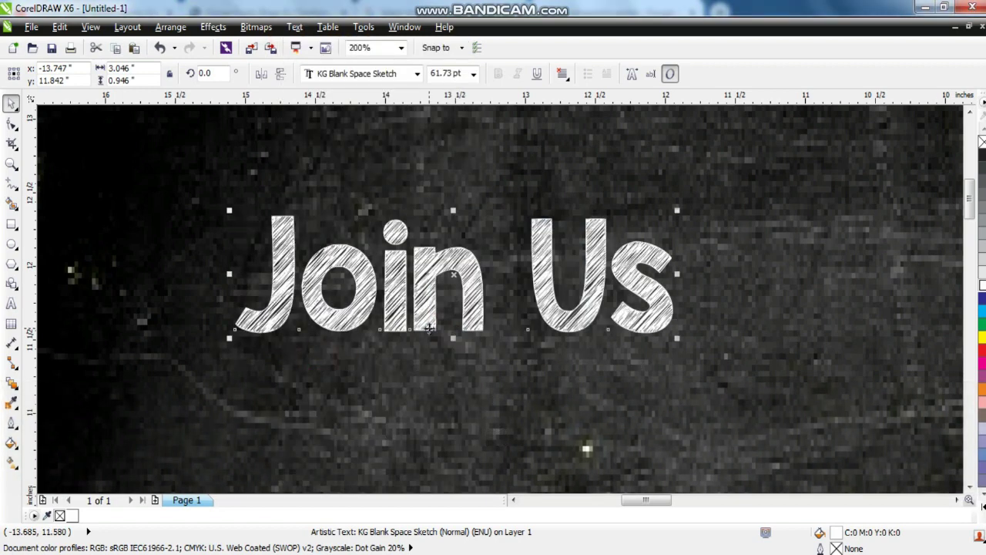
pyautogui.click(466, 219)
pyautogui.hotkey('shift', 'F2')
pyautogui.press('Escape')
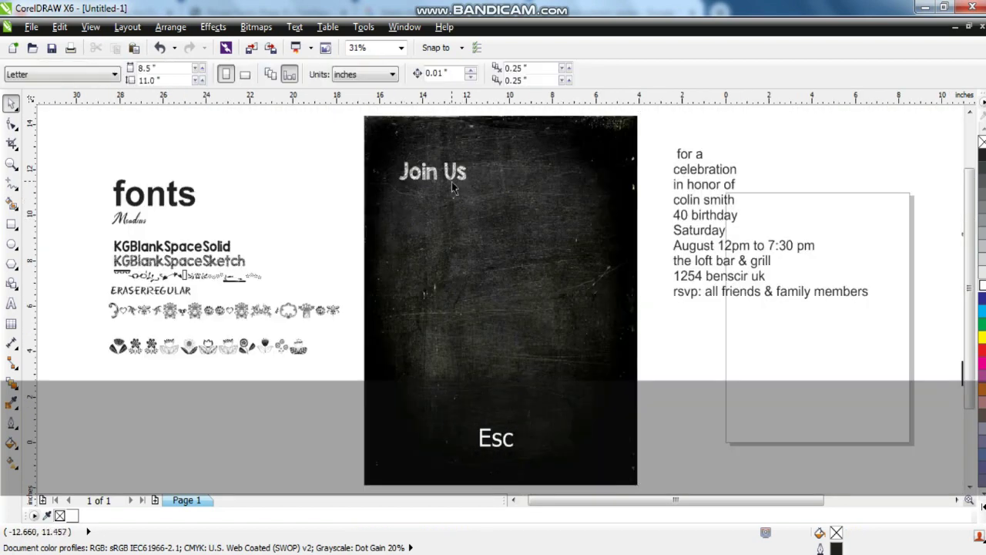
# Enlarge the Join Us heading and centre it at the top of the chalkboard.
pyautogui.click(451, 181)
pyautogui.moveTo(472, 157); pyautogui.dragTo(521, 158)
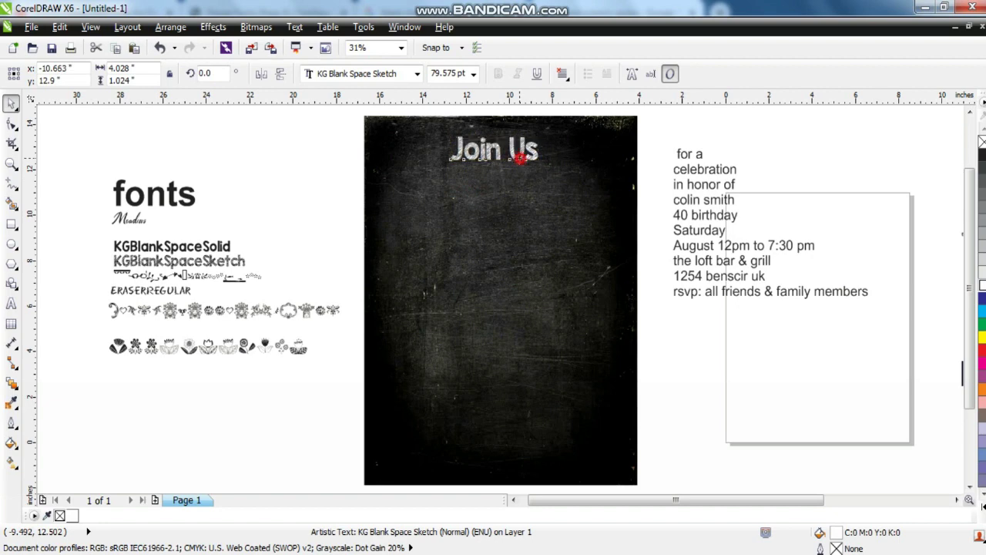
pyautogui.click(306, 232)
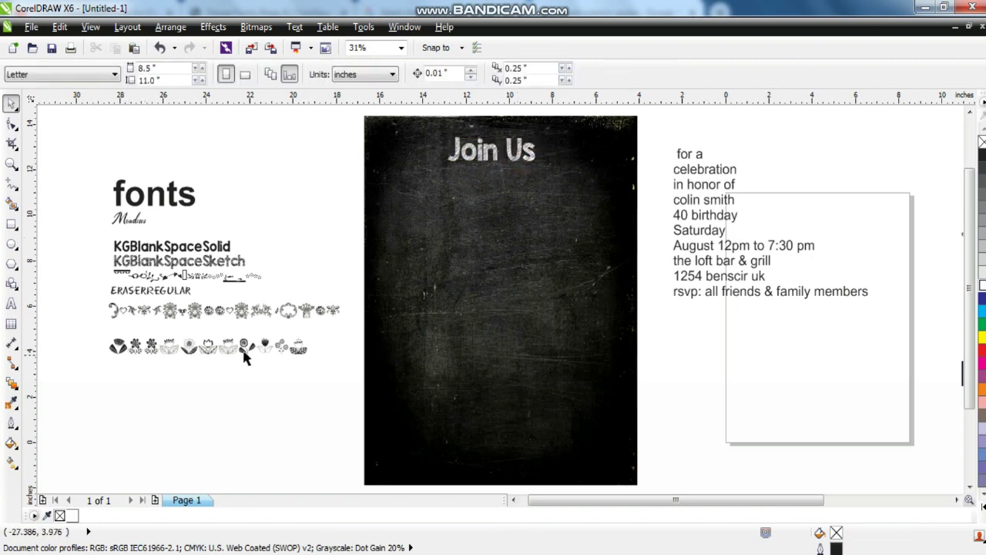
# Break apart the flower ornament row and move the third flower next to Join Us.
pyautogui.click(298, 351)
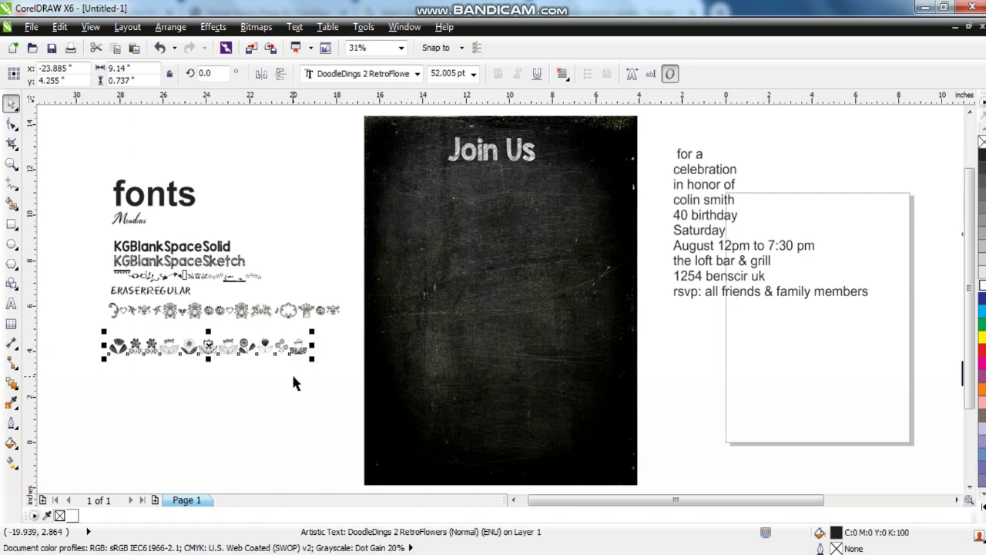
pyautogui.click(12, 163)
pyautogui.moveTo(77, 325); pyautogui.dragTo(352, 356)
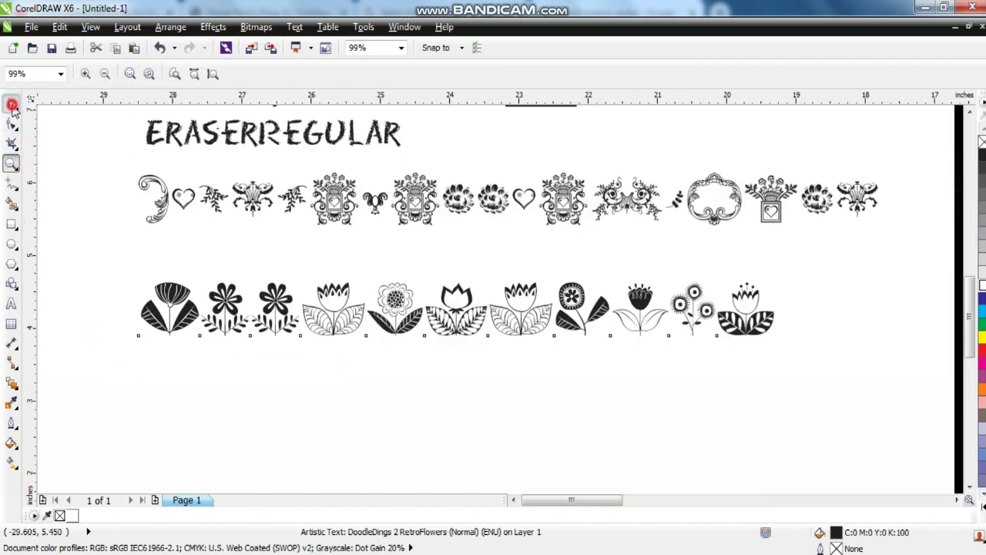
pyautogui.click(11, 105)
pyautogui.hotkey('ctrl', 'k')
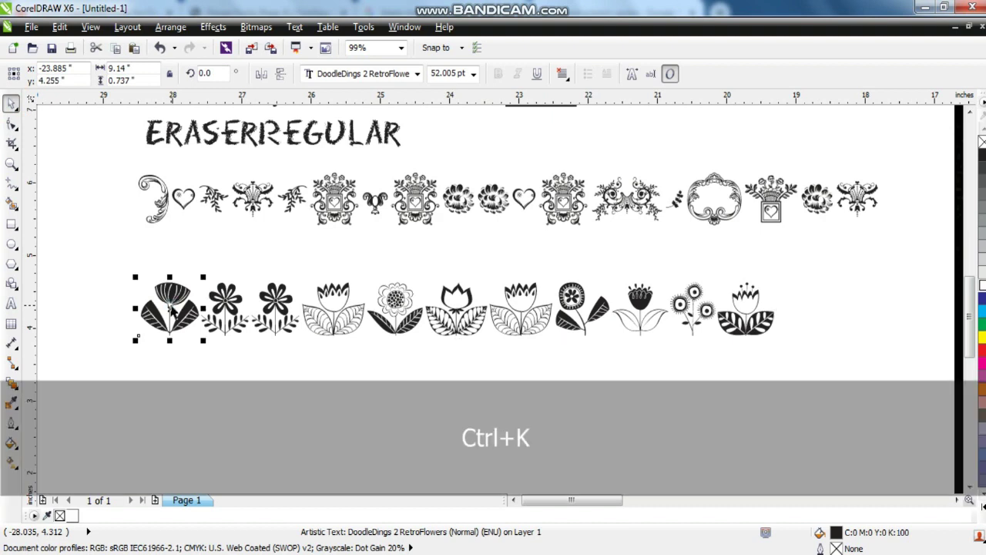
pyautogui.click(249, 348)
pyautogui.moveTo(277, 330); pyautogui.dragTo(296, 396)
pyautogui.press('F4')
pyautogui.moveTo(98, 351); pyautogui.dragTo(396, 182)
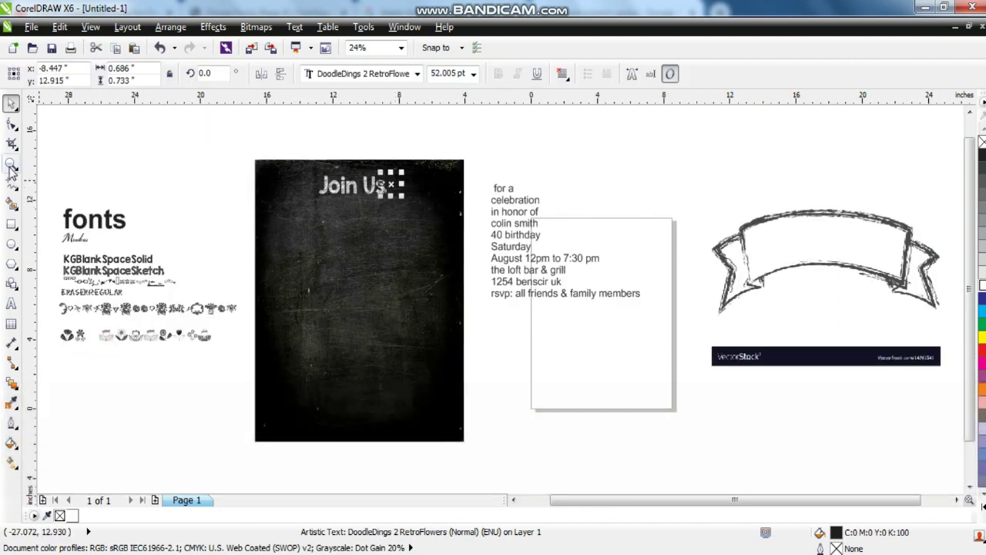
# Make the flower white, align it after 'Us', and place a duplicate level before 'Join'.
pyautogui.click(11, 165)
pyautogui.moveTo(262, 163); pyautogui.dragTo(470, 228)
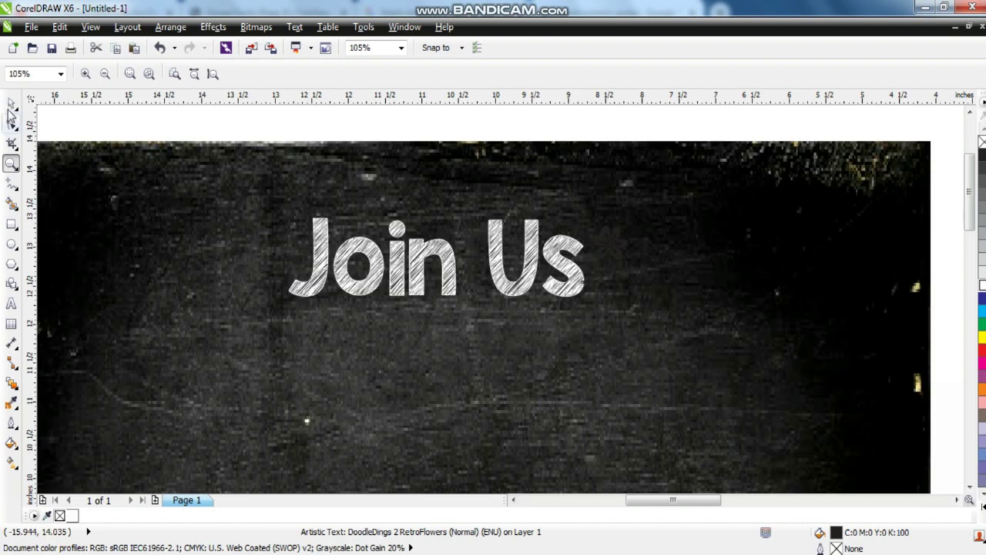
pyautogui.click(11, 103)
pyautogui.click(982, 286)
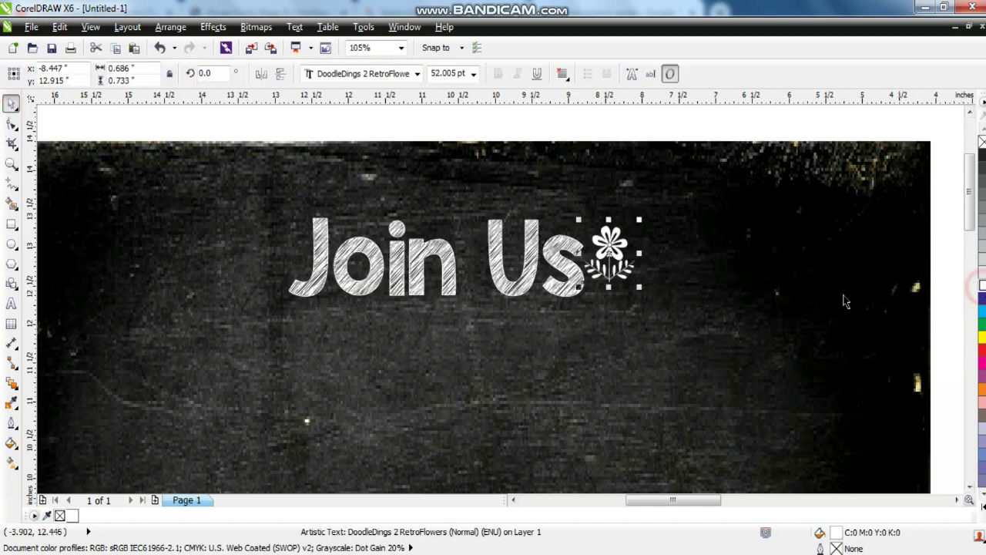
pyautogui.moveTo(614, 259); pyautogui.dragTo(629, 267)
pyautogui.press('KP_Add')
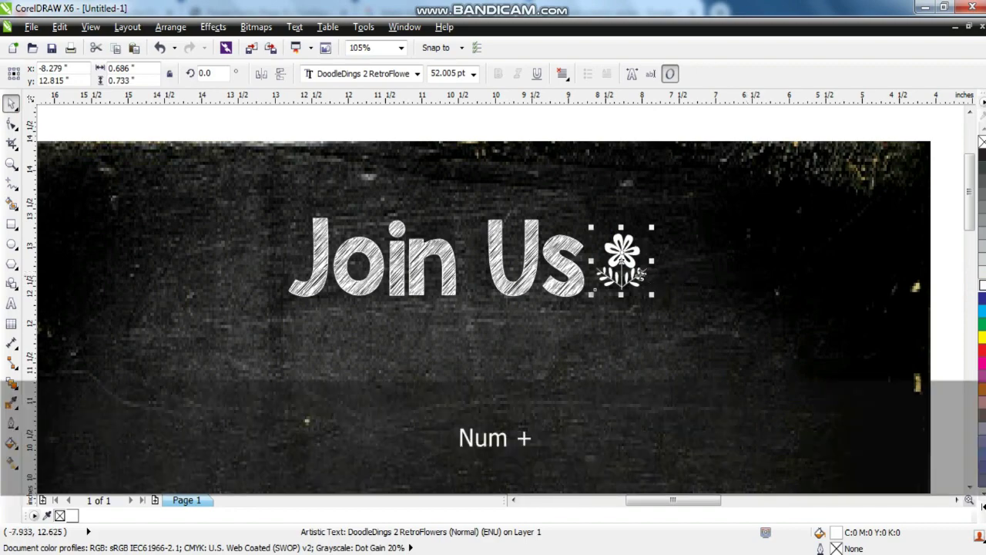
pyautogui.moveTo(617, 260); pyautogui.dragTo(256, 260)
pyautogui.click(501, 172)
pyautogui.hotkey('shift', 'F2')
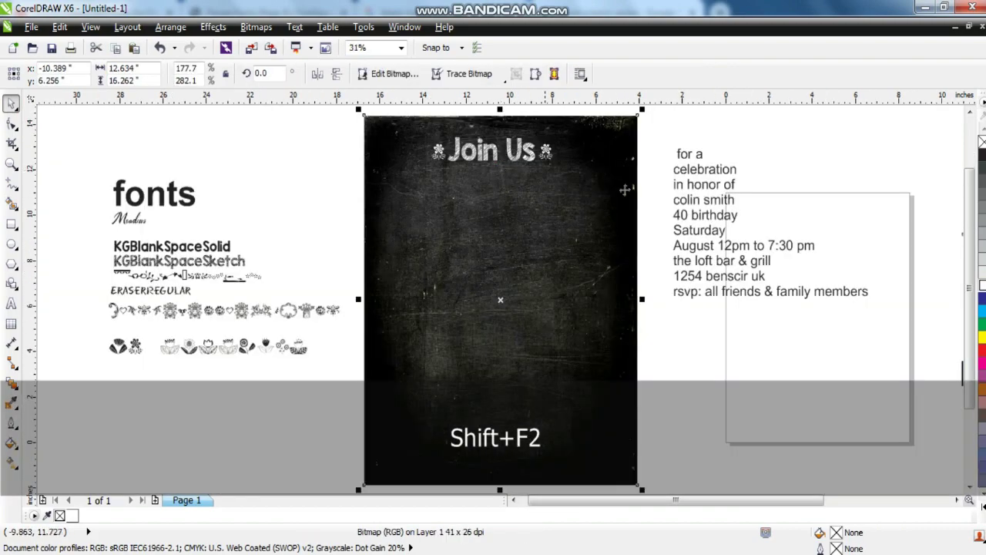
# Zoom in on the invitation page and nudge the details text block slightly down-right.
pyautogui.press('Escape')
pyautogui.click(12, 164)
pyautogui.moveTo(330, 115); pyautogui.dragTo(843, 313)
pyautogui.click(11, 105)
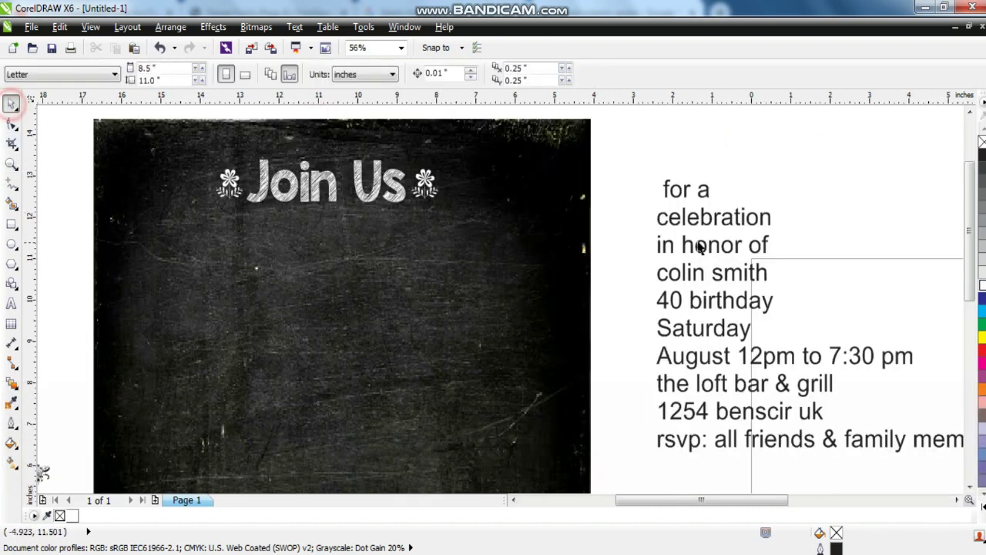
pyautogui.moveTo(706, 222); pyautogui.dragTo(720, 246)
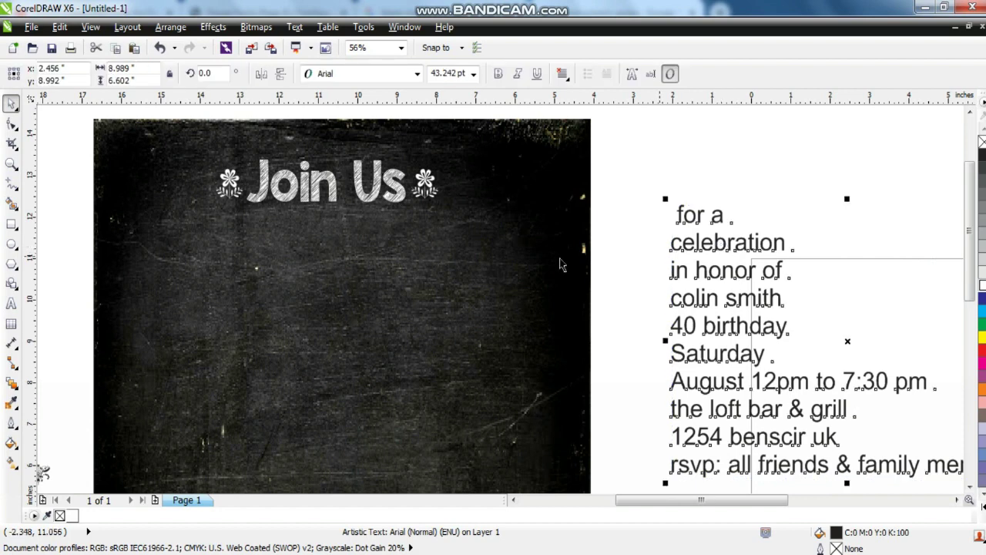
# Cut 'celebration' from the details and paste it lower on the chalkboard as separate text.
pyautogui.press('F8')
pyautogui.moveTo(786, 243); pyautogui.dragTo(658, 251)
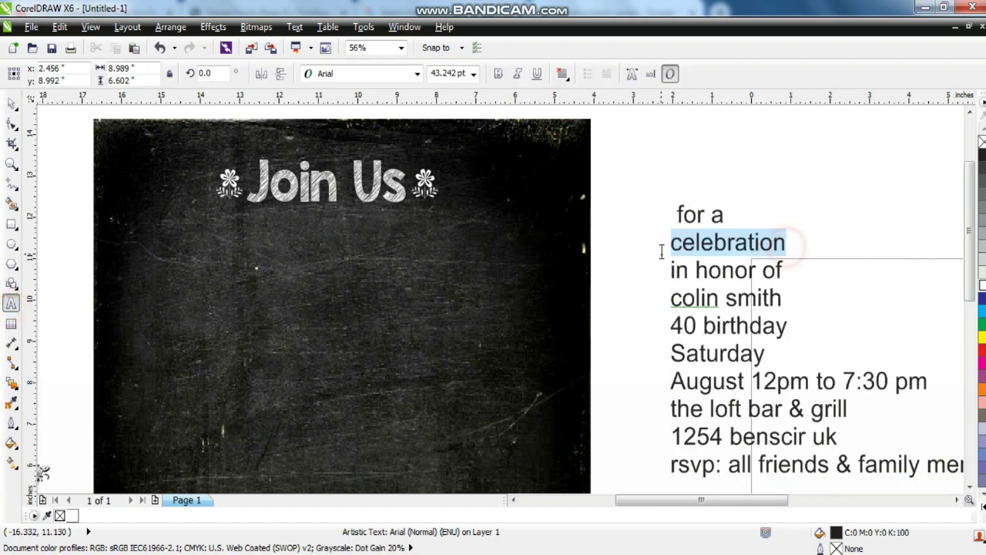
pyautogui.hotkey('ctrl', 'x')
pyautogui.click(276, 324)
pyautogui.hotkey('ctrl', 'v')
pyautogui.click(12, 105)
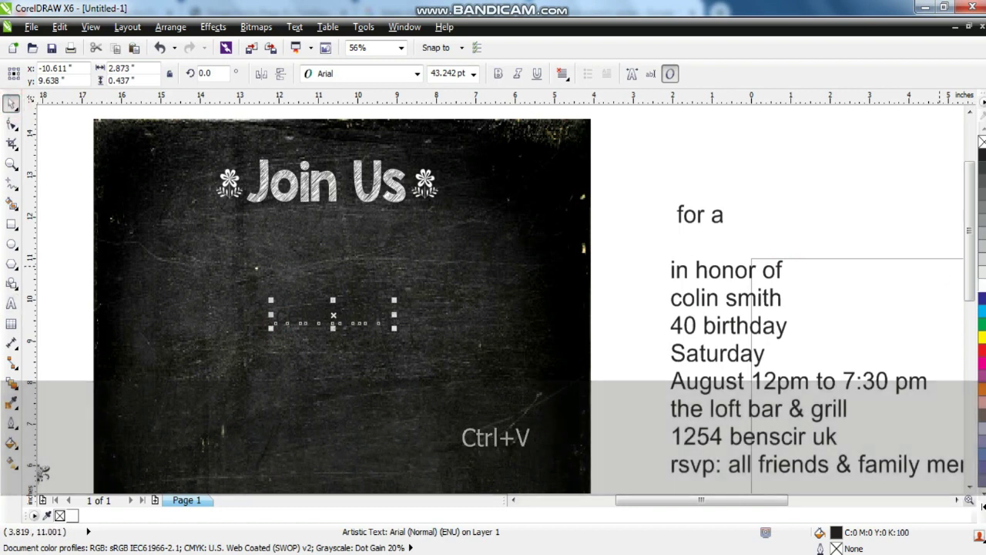
pyautogui.moveTo(339, 318); pyautogui.dragTo(334, 354)
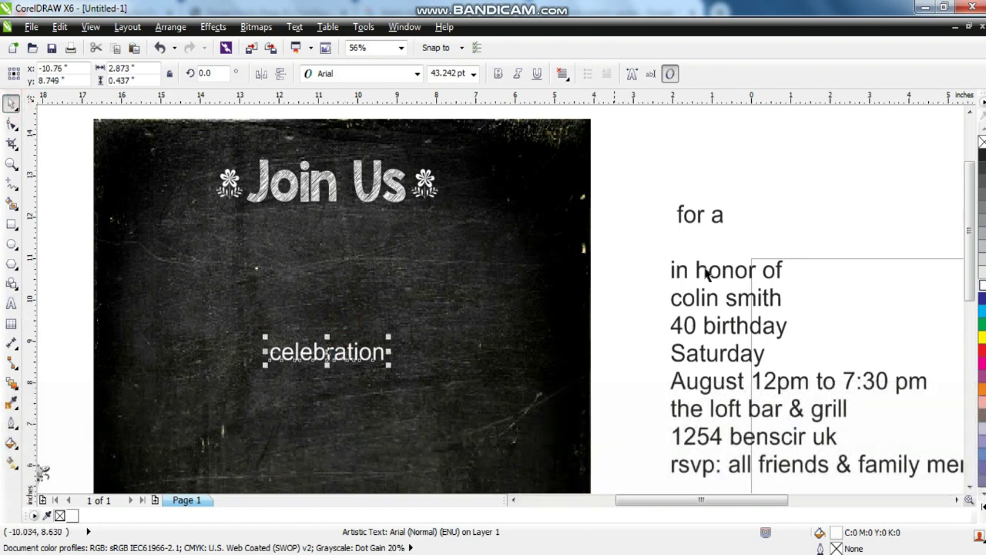
# Break the remaining details text block apart into separate lines with Ctrl+K.
pyautogui.click(700, 220)
pyautogui.hotkey('ctrl', 'k')
pyautogui.click(697, 219)
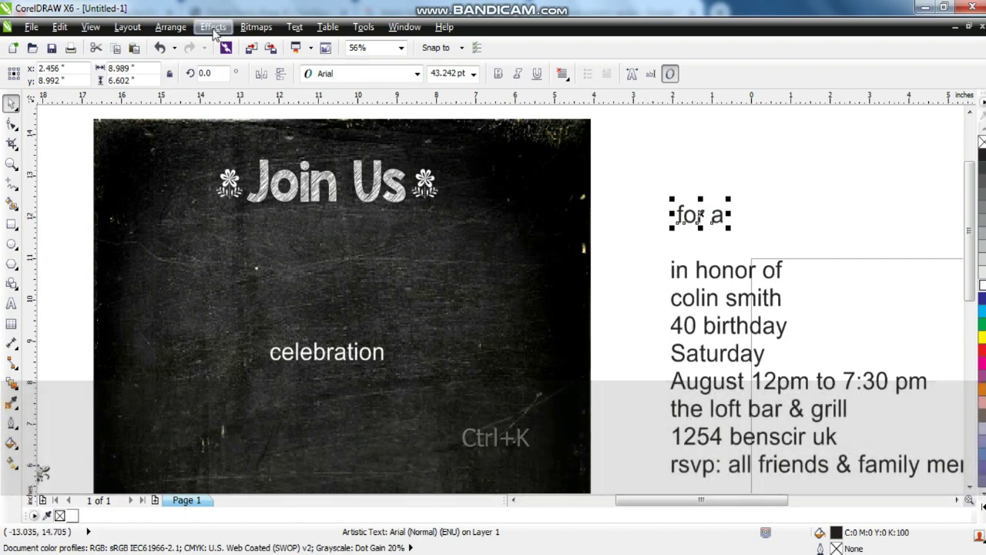
# Give 'for a' the Join Us sketch font, shrink it, and centre it beneath Join Us.
pyautogui.click(56, 27)
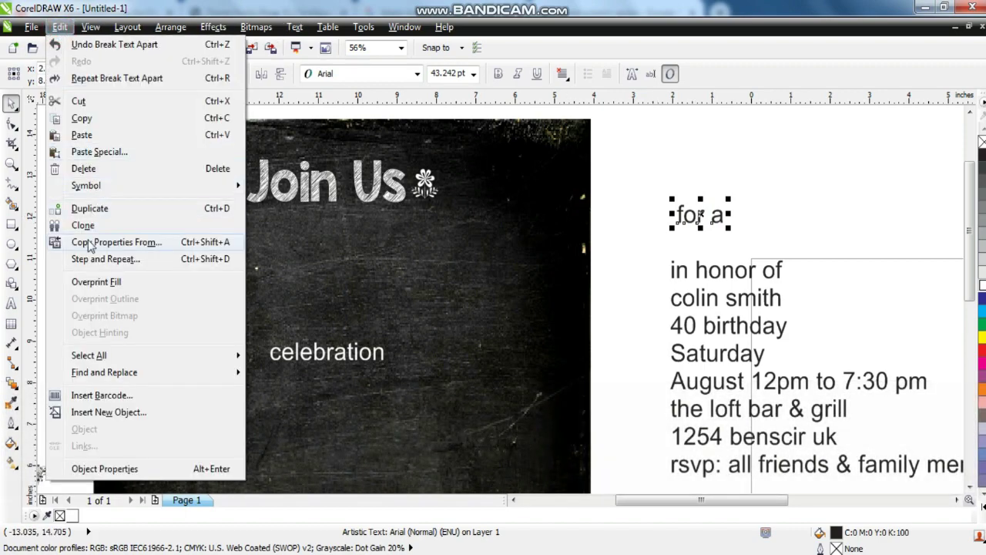
pyautogui.click(91, 247)
pyautogui.click(511, 309)
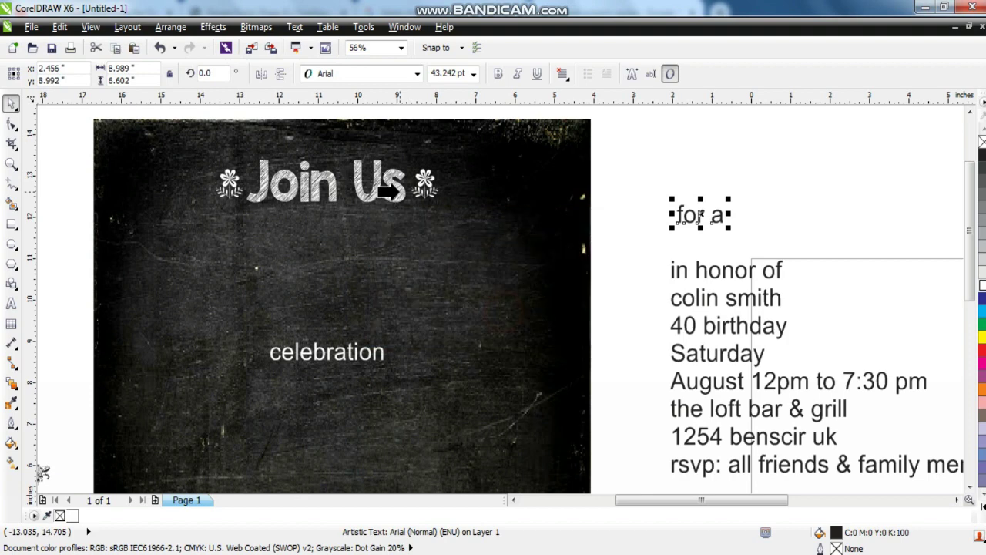
pyautogui.click(382, 188)
pyautogui.moveTo(730, 198); pyautogui.dragTo(327, 227)
pyautogui.moveTo(415, 261); pyautogui.dragTo(354, 223)
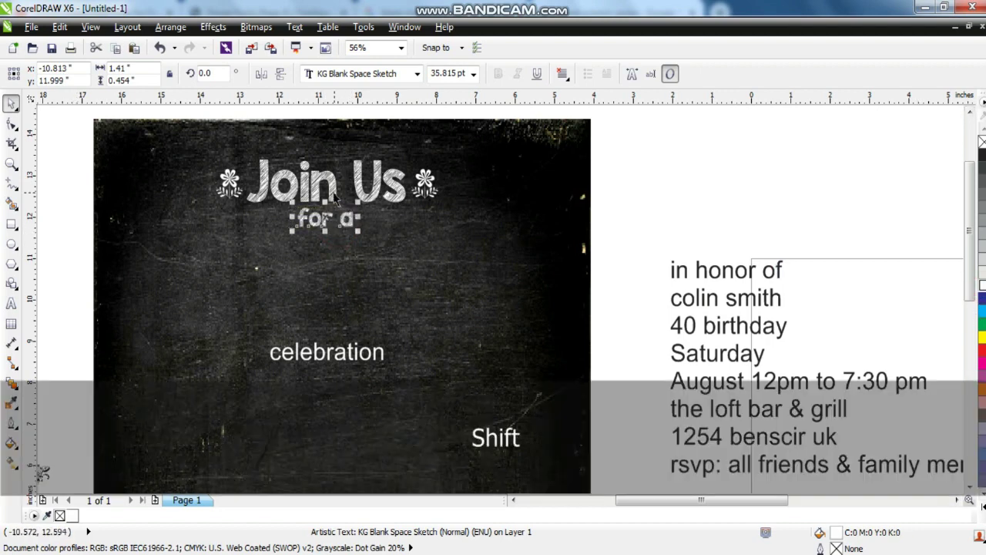
pyautogui.keyDown('shift'); pyautogui.click(333, 192); pyautogui.keyUp('shift')
pyautogui.press('c')
# Change 'celebration' to Title Case so it reads 'Celebration'.
pyautogui.click(670, 222)
pyautogui.click(343, 354)
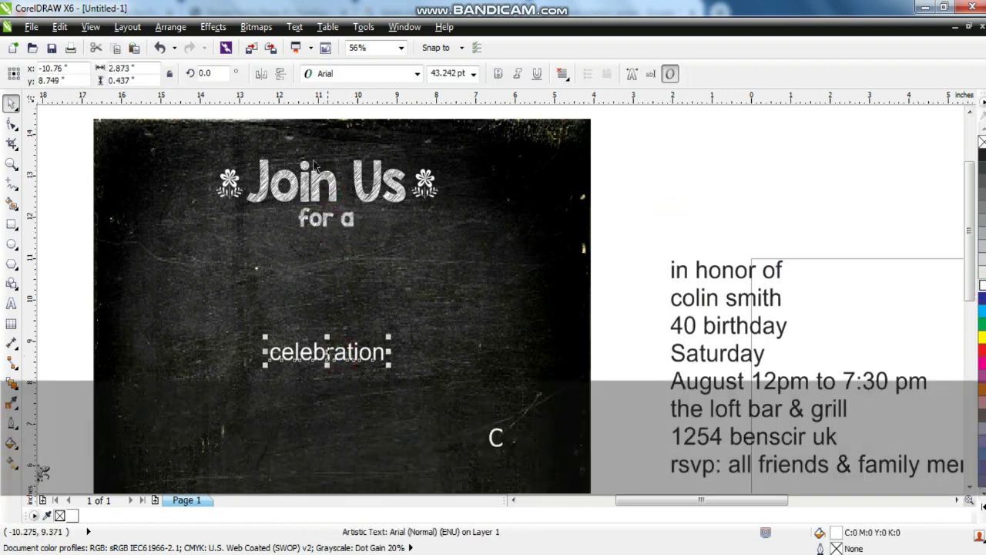
pyautogui.click(295, 27)
pyautogui.click(328, 361)
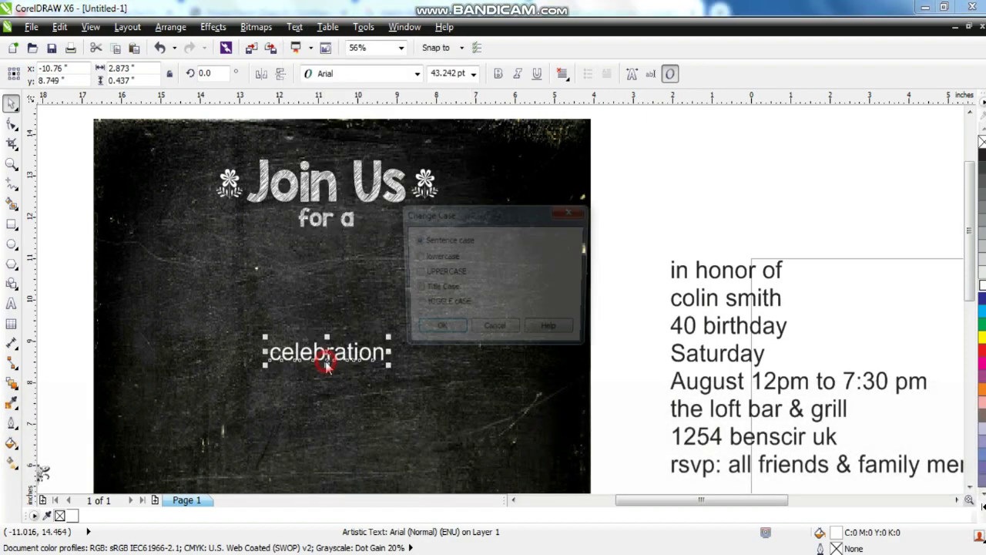
pyautogui.click(414, 288)
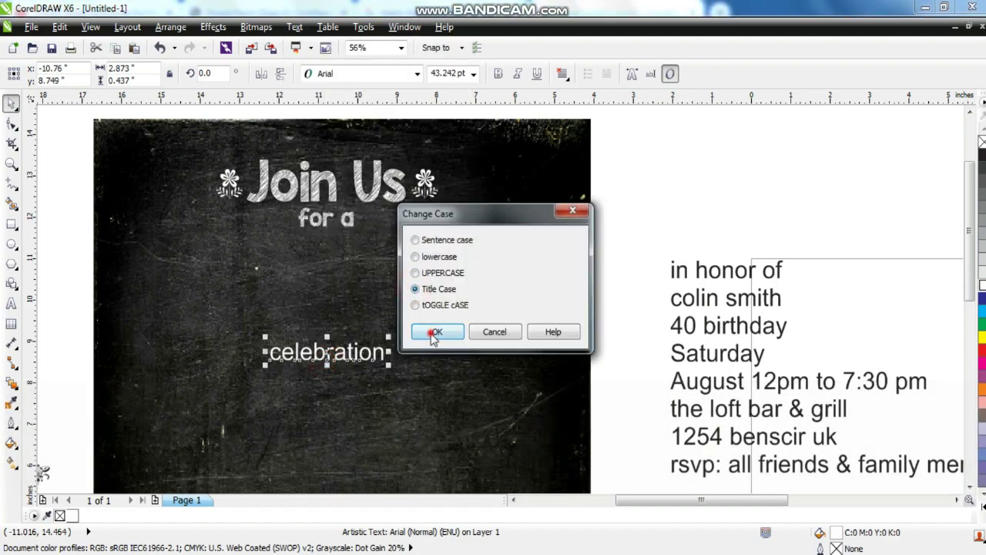
pyautogui.click(435, 332)
pyautogui.press('F3')
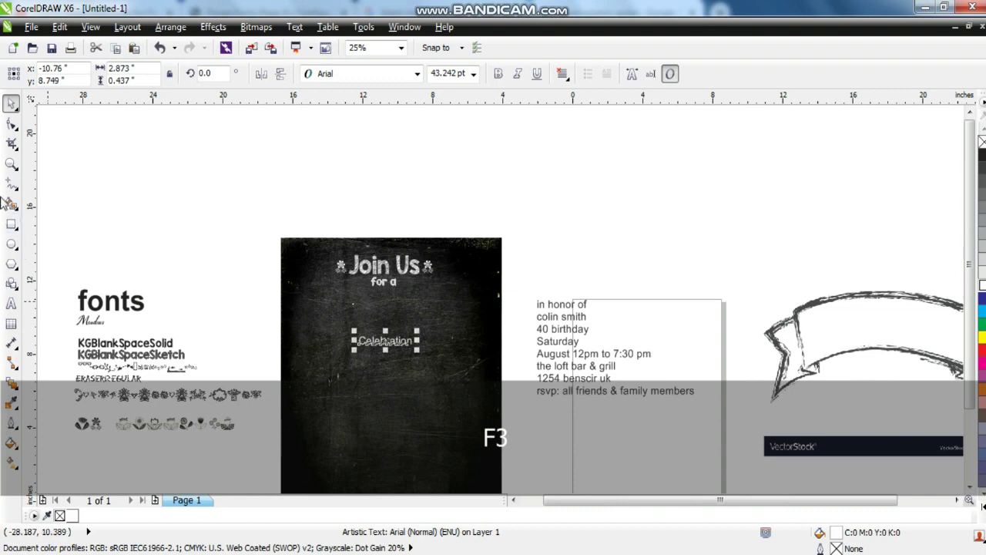
# Copy the text properties from the Meadows sample onto Celebration.
pyautogui.click(10, 163)
pyautogui.moveTo(54, 291); pyautogui.dragTo(474, 404)
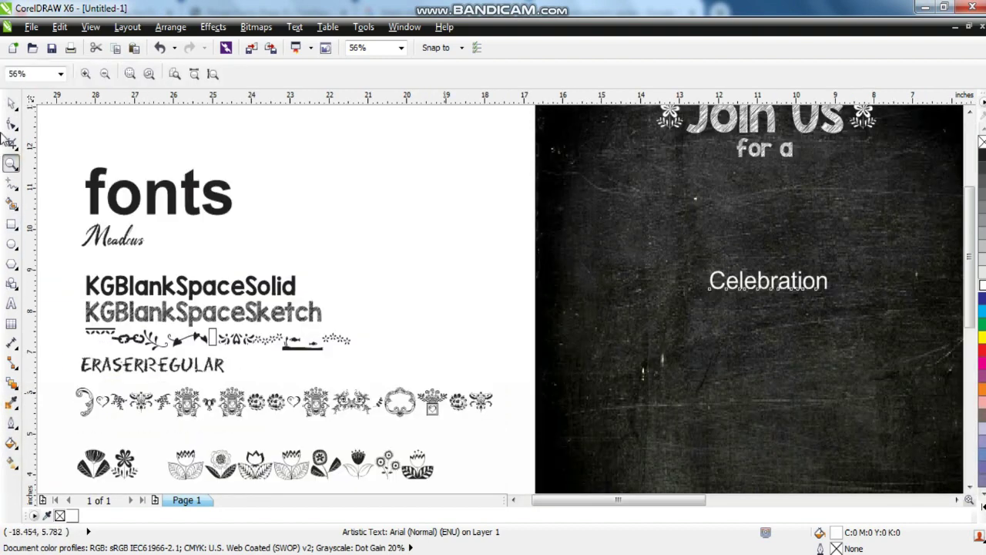
pyautogui.click(12, 106)
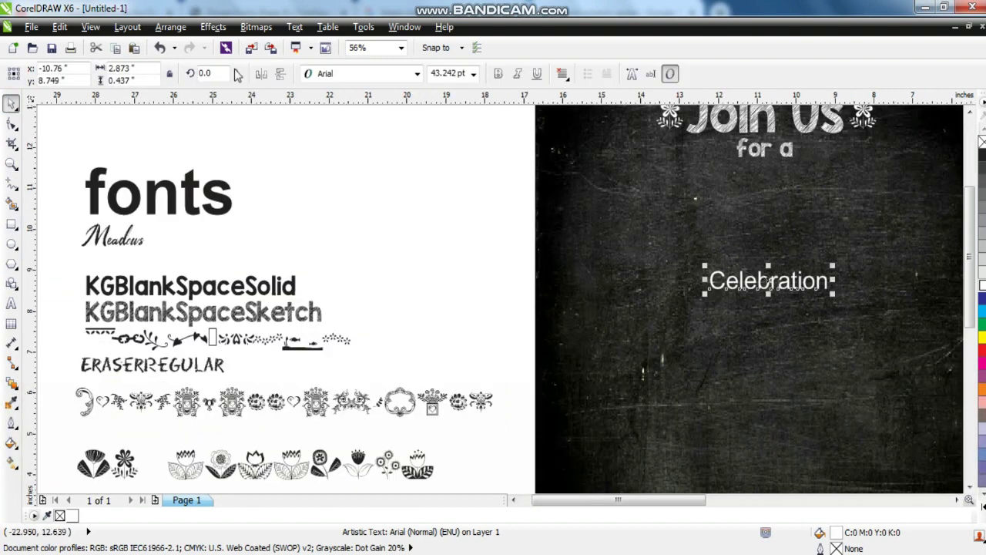
pyautogui.click(59, 27)
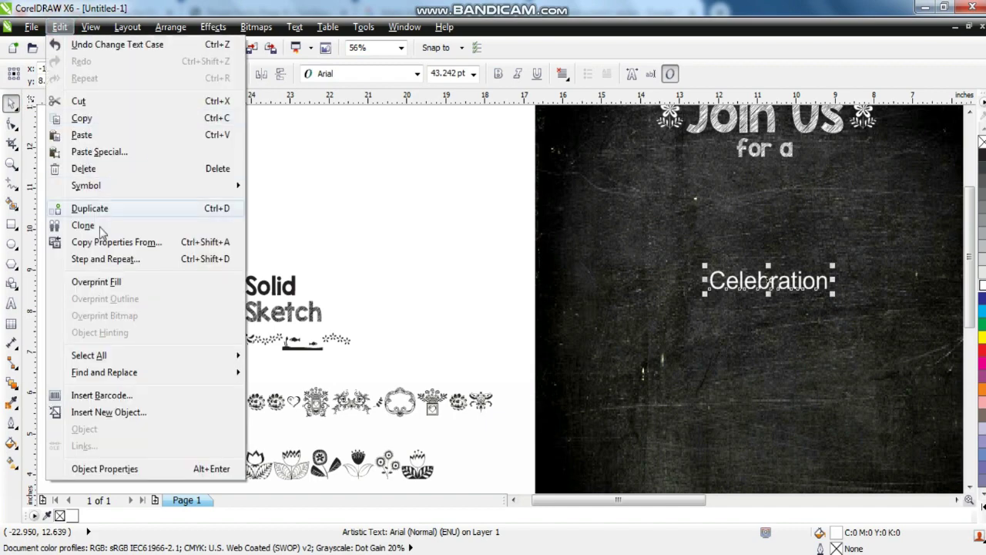
pyautogui.click(104, 242)
pyautogui.click(508, 312)
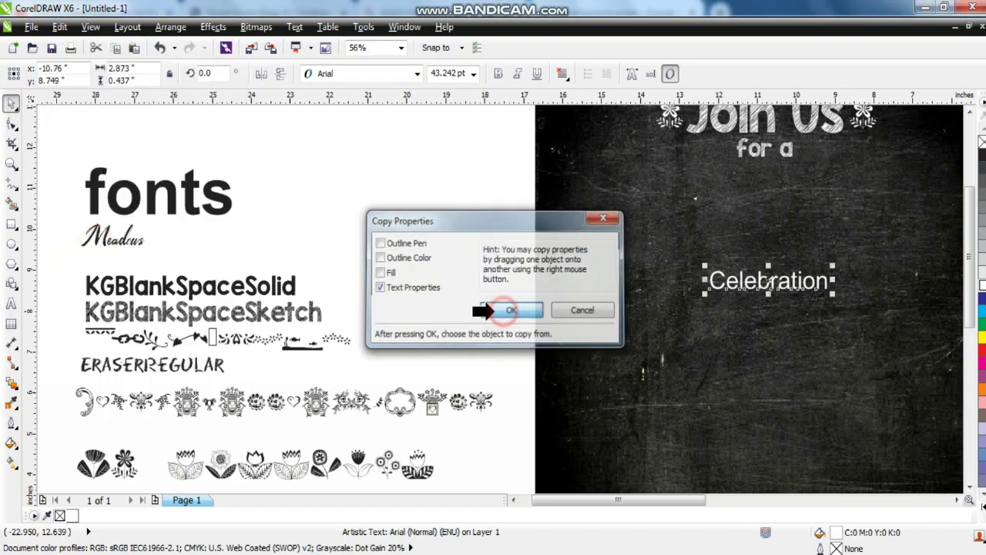
pyautogui.click(116, 241)
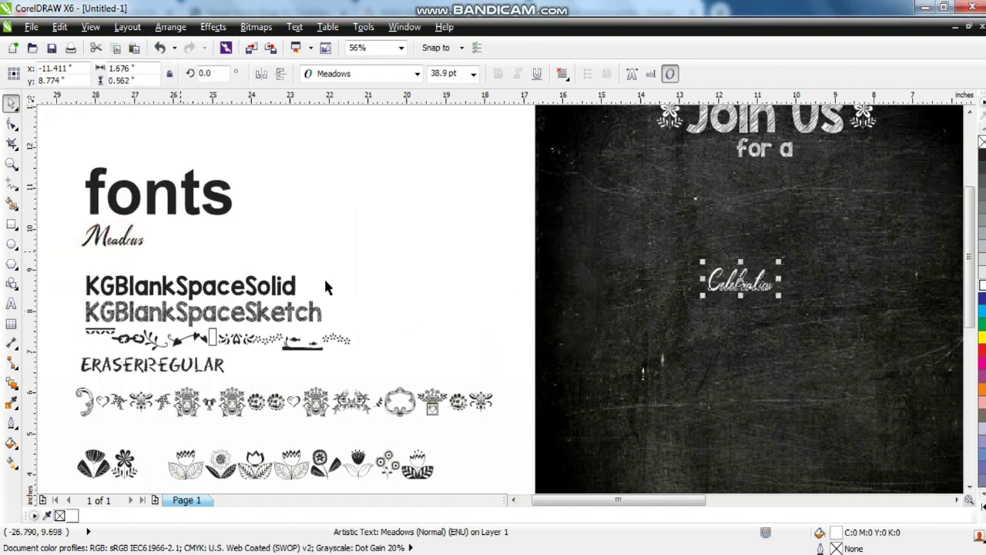
# Enlarge Celebration proportionally to 168.72 pt and centre it just below 'for a'.
pyautogui.moveTo(779, 296); pyautogui.dragTo(895, 360)
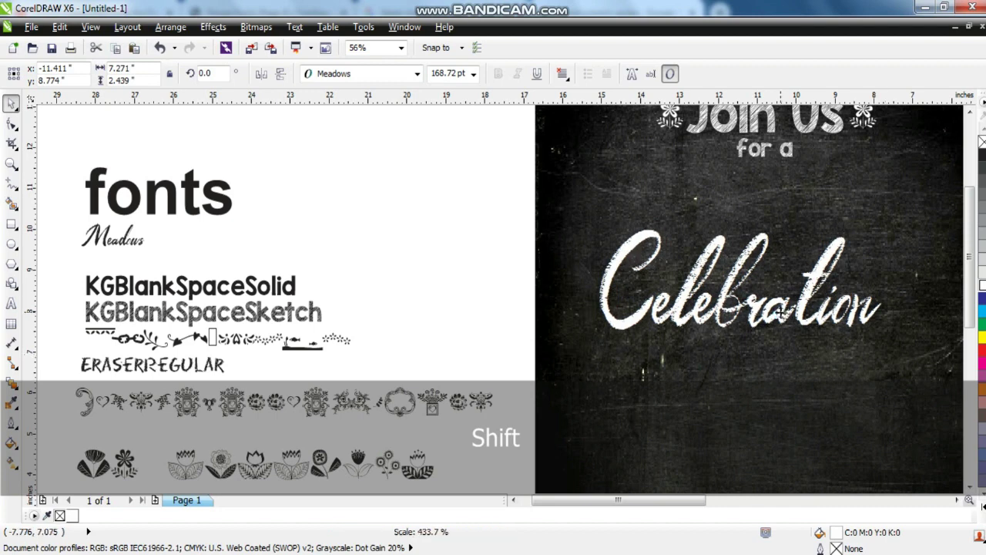
pyautogui.moveTo(780, 312); pyautogui.dragTo(812, 245)
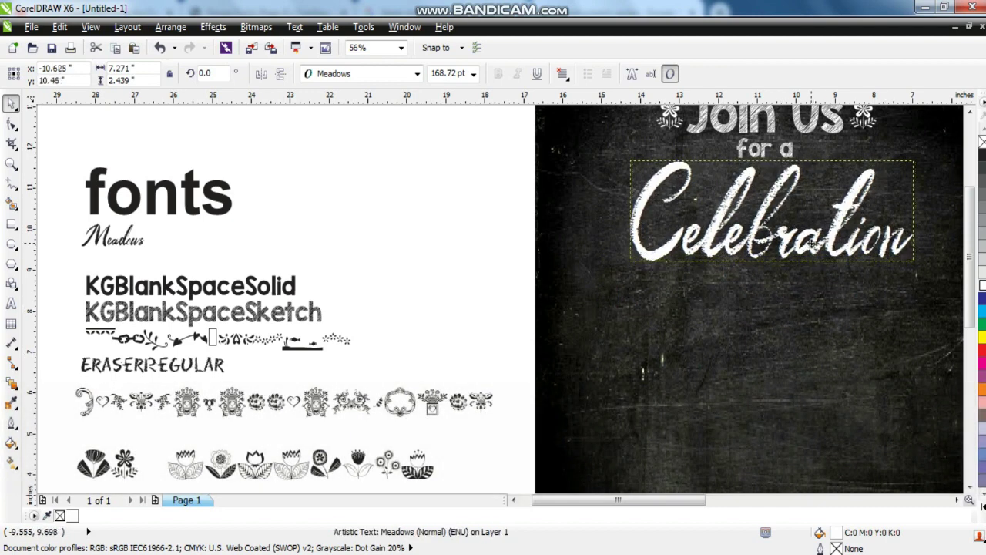
pyautogui.click(809, 285)
pyautogui.hotkey('shift', 'F2')
pyautogui.press('Escape')
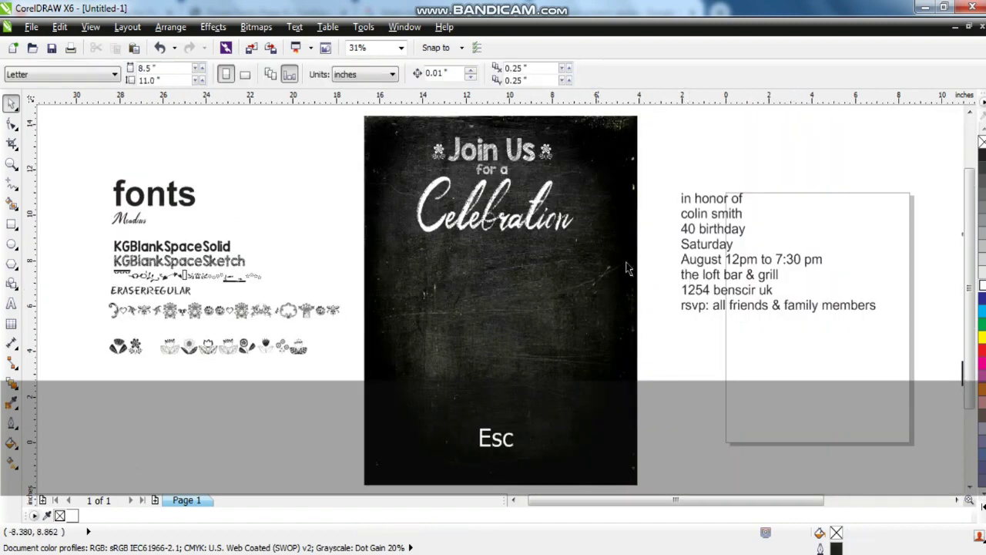
pyautogui.click(12, 163)
pyautogui.moveTo(309, 114); pyautogui.dragTo(733, 294)
pyautogui.click(11, 103)
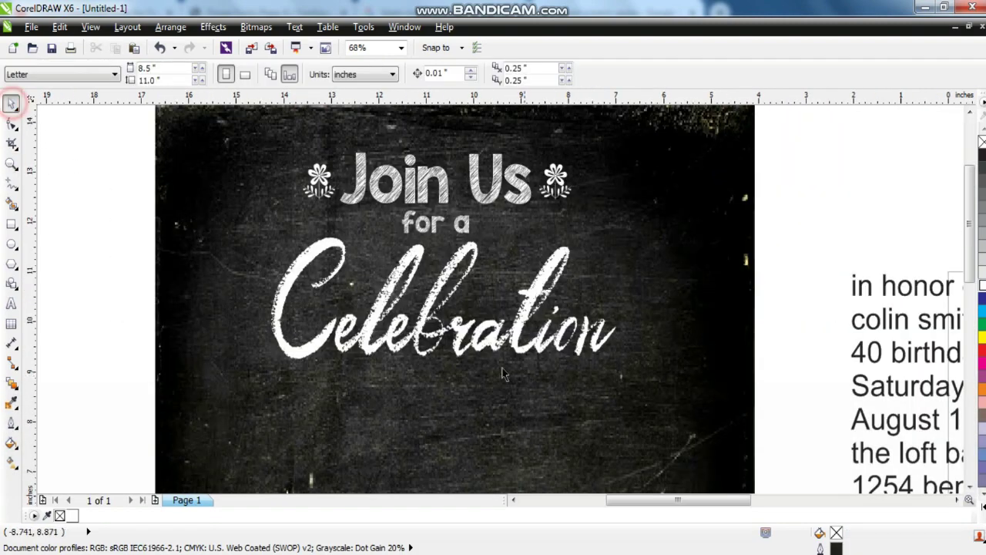
pyautogui.click(424, 310)
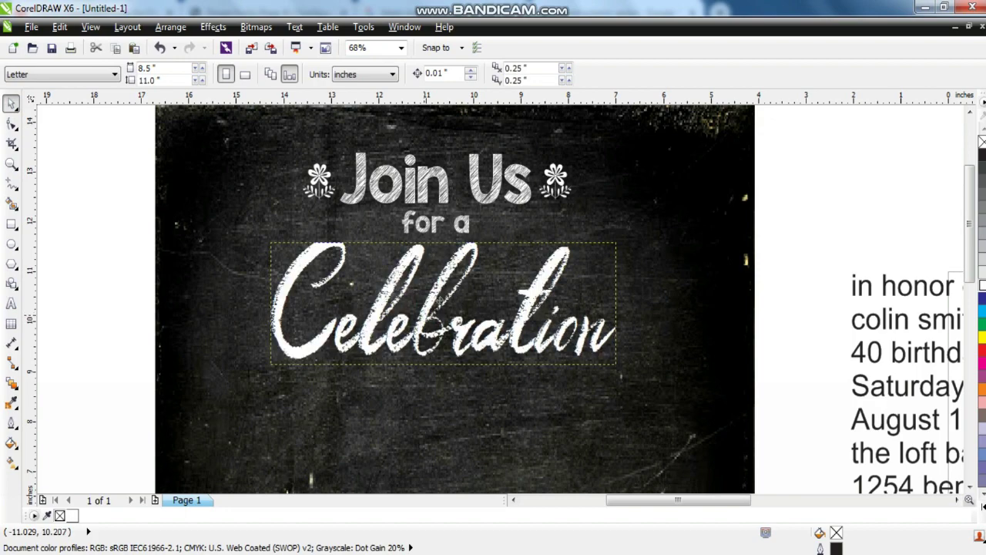
pyautogui.click(12, 164)
pyautogui.moveTo(314, 251); pyautogui.dragTo(604, 371)
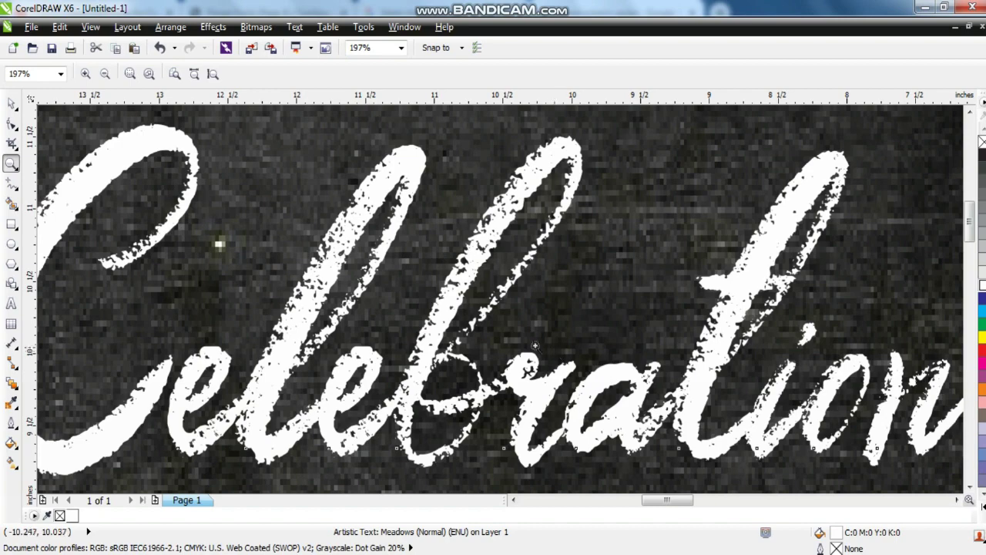
pyautogui.rightClick(540, 349)
pyautogui.click(11, 104)
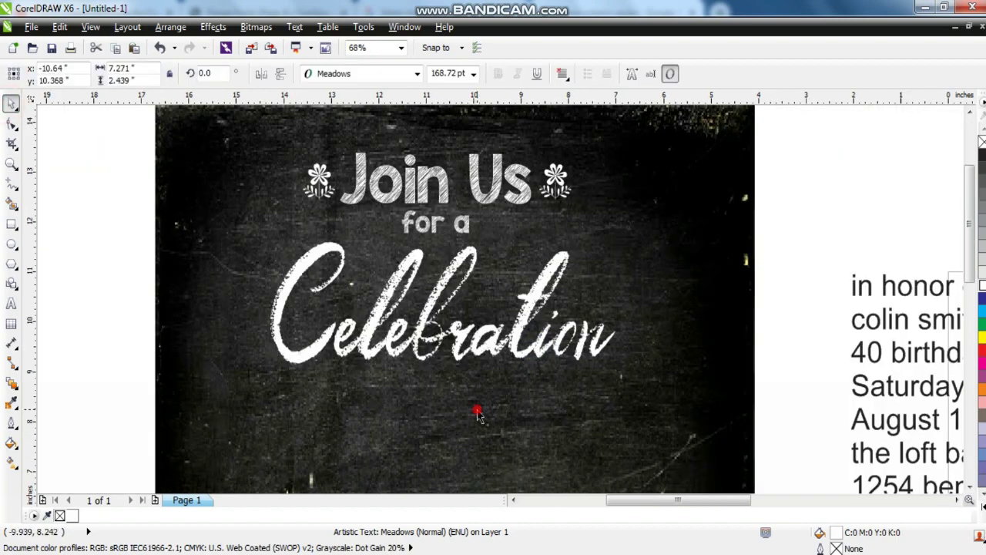
pyautogui.click(473, 407)
pyautogui.hotkey('shift', 'F2')
pyautogui.press('Escape')
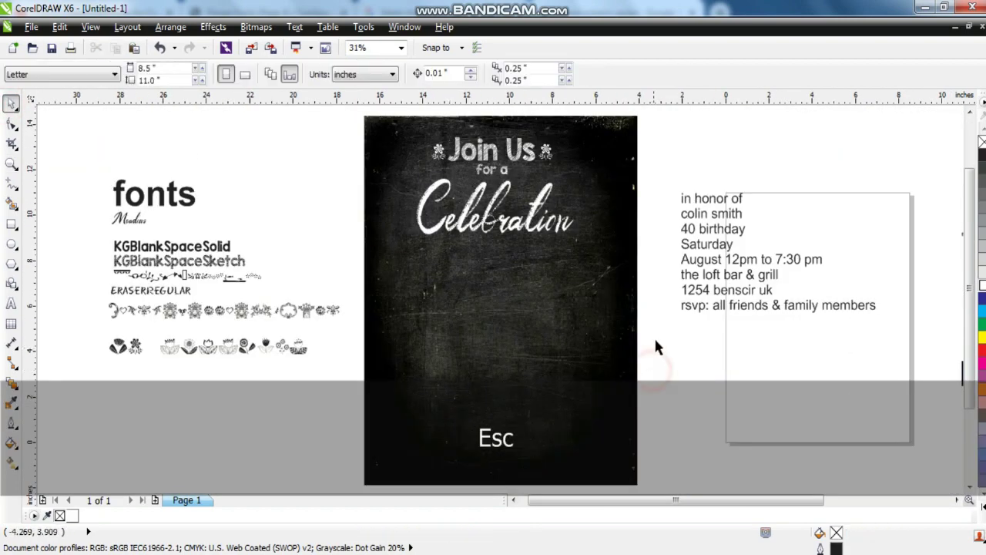
# Set 'in honor of' in KG Blank Space Solid (38.9 pt) and move it under Celebration.
pyautogui.click(704, 195)
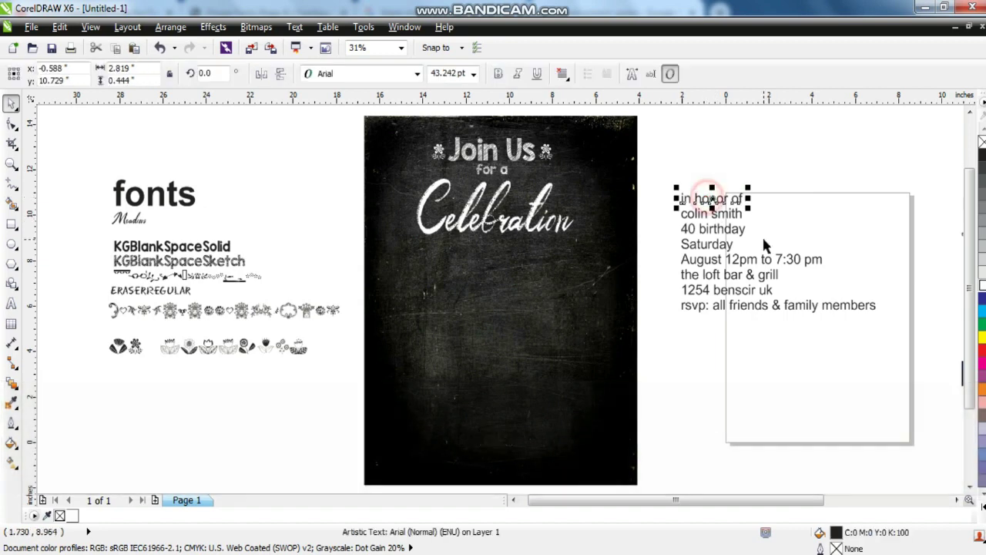
pyautogui.click(9, 165)
pyautogui.moveTo(95, 150); pyautogui.dragTo(803, 347)
pyautogui.click(11, 105)
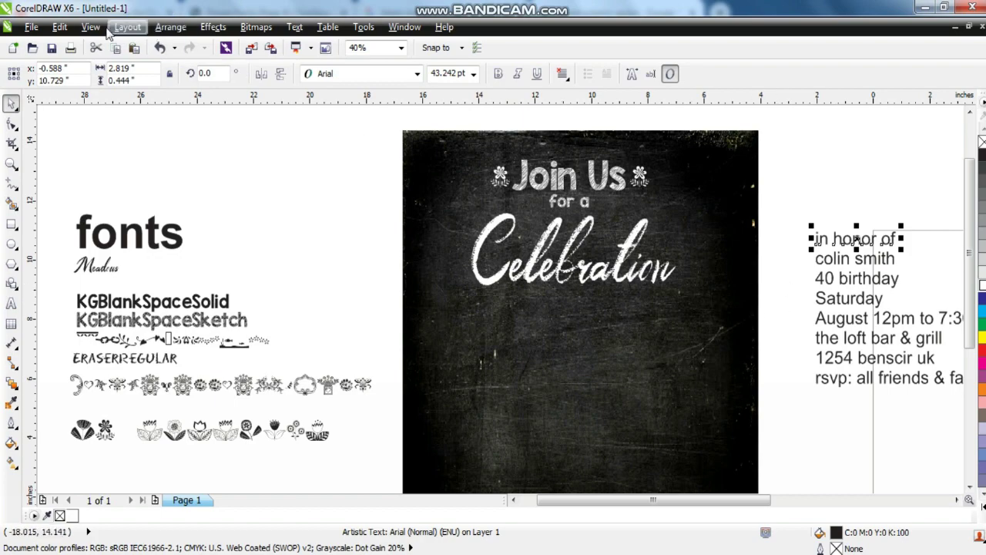
pyautogui.click(59, 26)
pyautogui.click(104, 245)
pyautogui.click(388, 272)
pyautogui.click(512, 310)
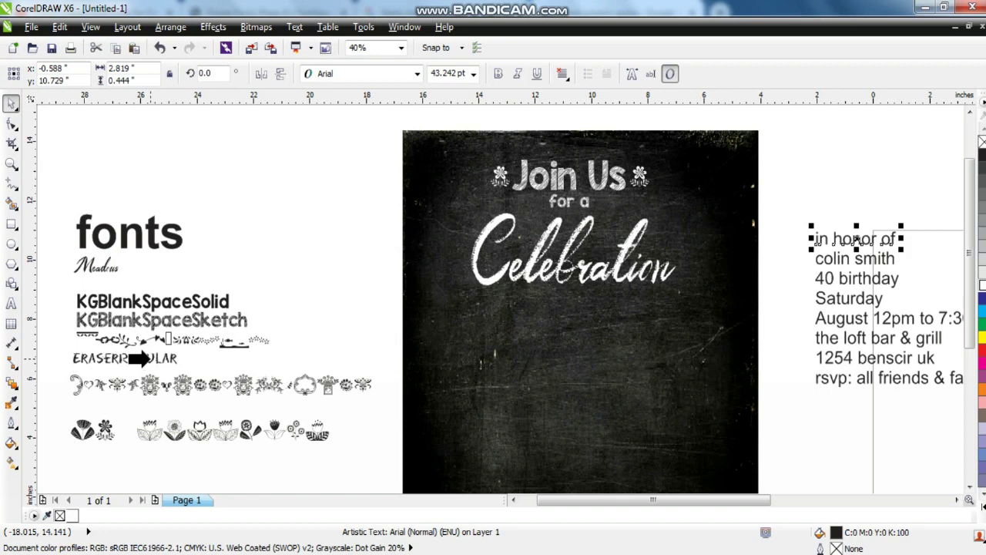
pyautogui.click(154, 302)
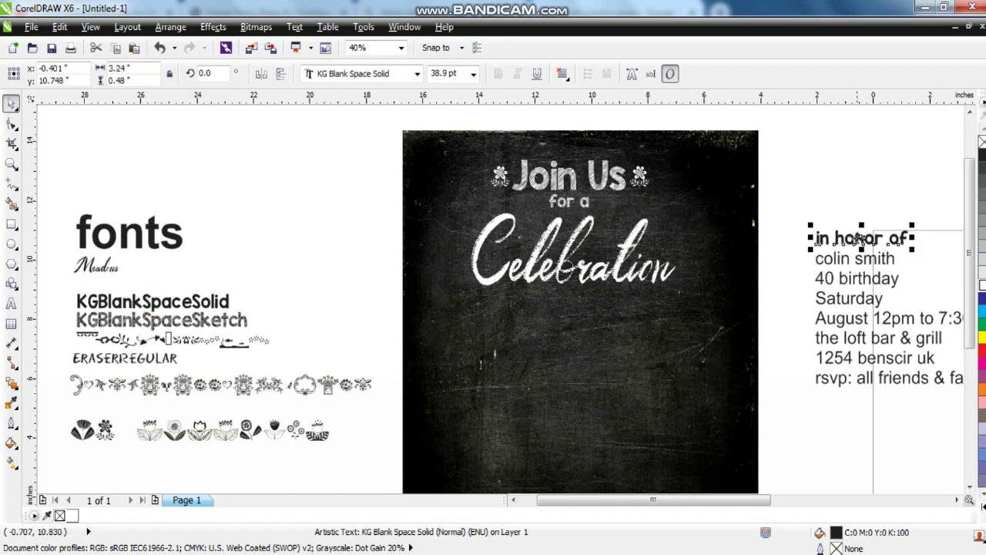
pyautogui.moveTo(859, 238); pyautogui.dragTo(576, 306)
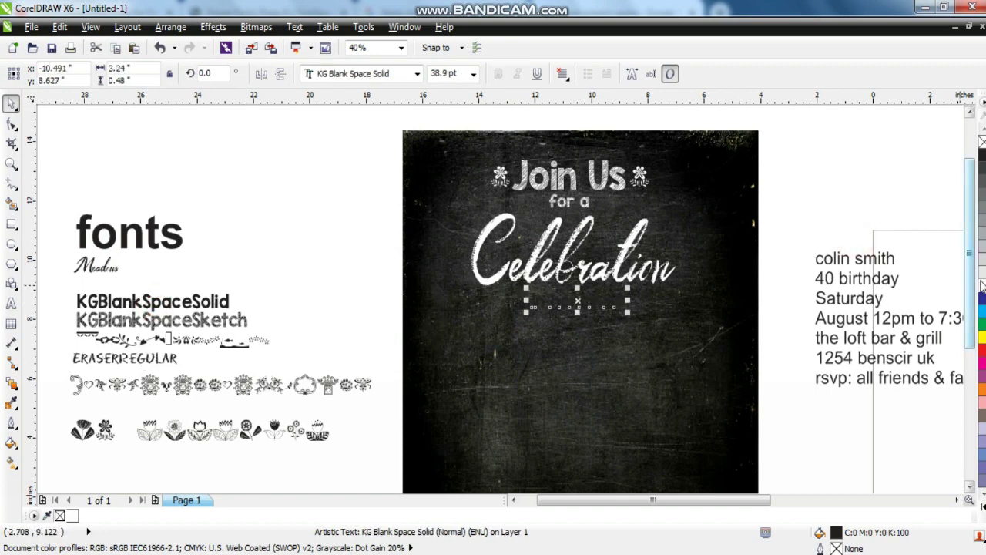
pyautogui.click(773, 282)
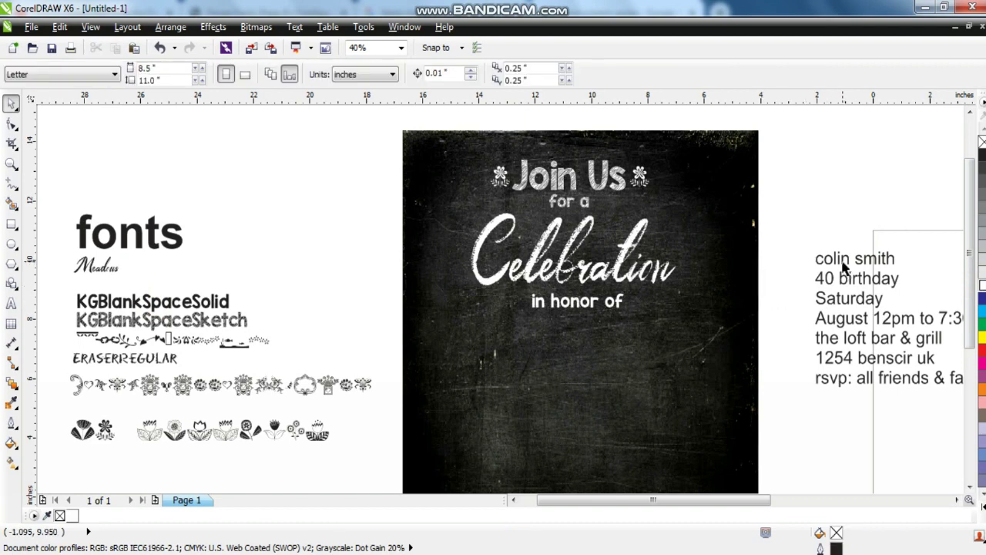
# Move the honoree's name below 'in honor of' and change it to uppercase.
pyautogui.moveTo(820, 254); pyautogui.dragTo(570, 351)
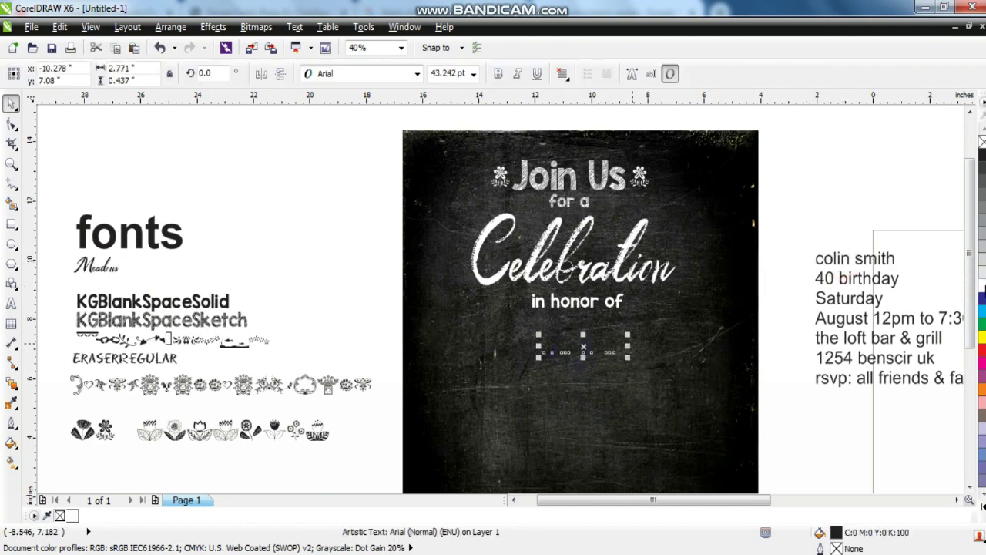
pyautogui.click(294, 26)
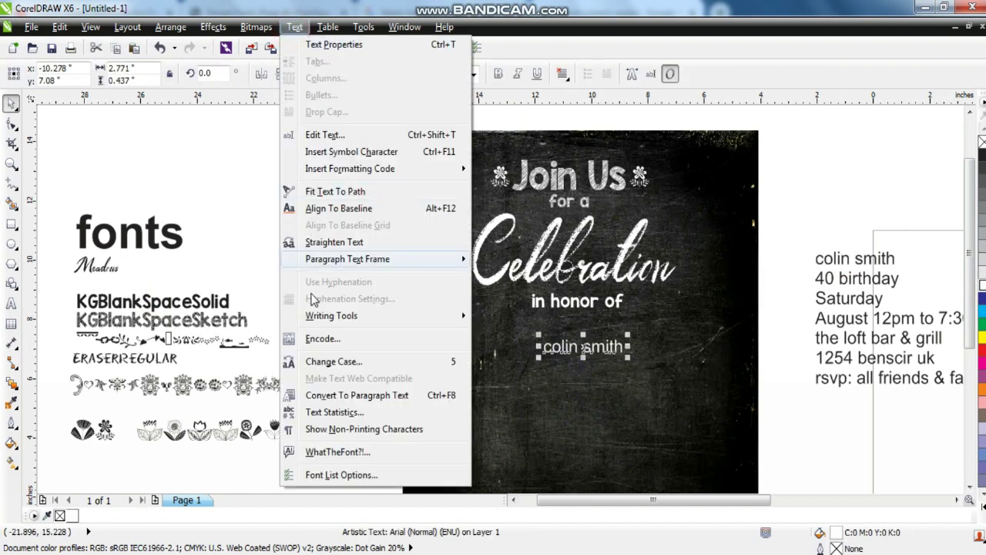
pyautogui.click(312, 362)
pyautogui.click(415, 273)
pyautogui.click(435, 331)
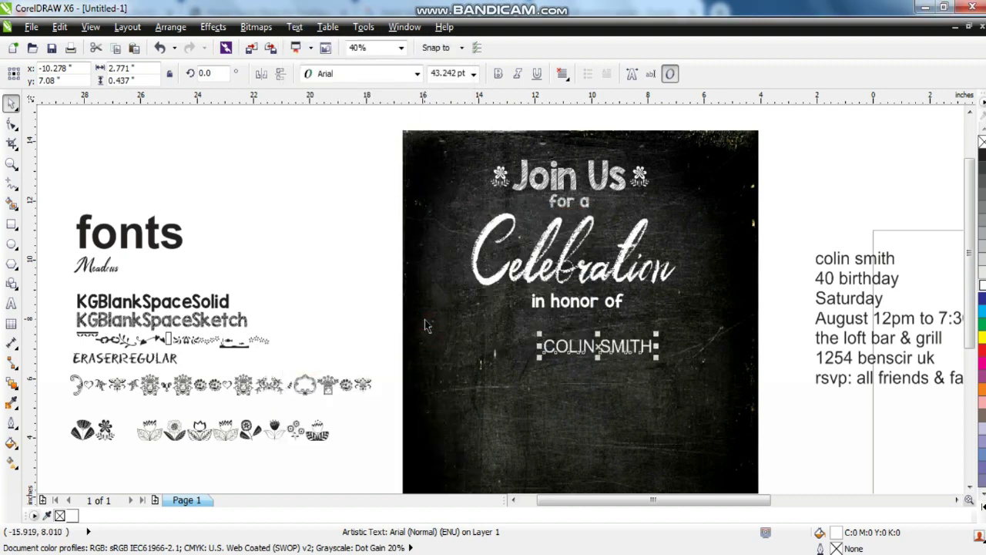
# Apply the ERASERREGULAR sample's Eraser font to the name and enlarge it to about 102 pt.
pyautogui.click(59, 26)
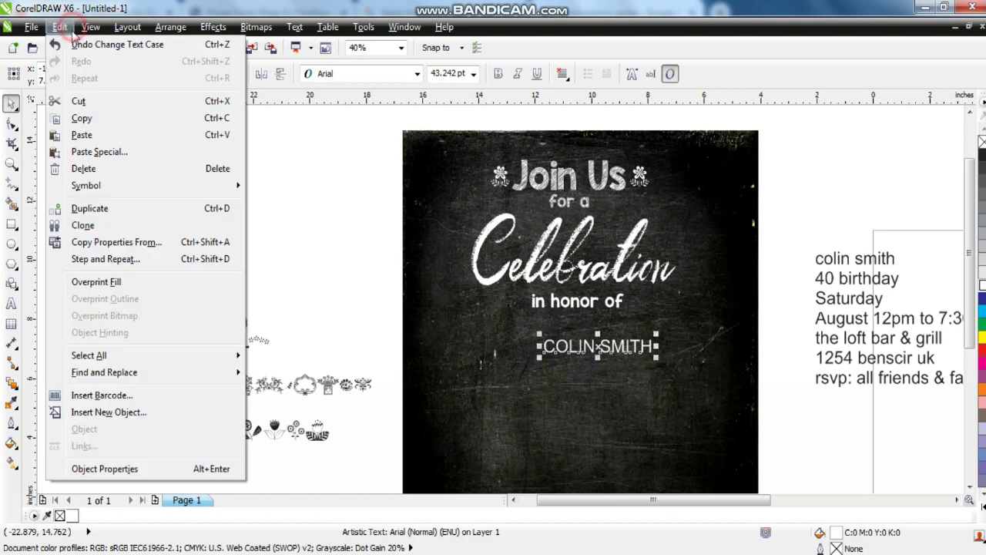
pyautogui.click(101, 242)
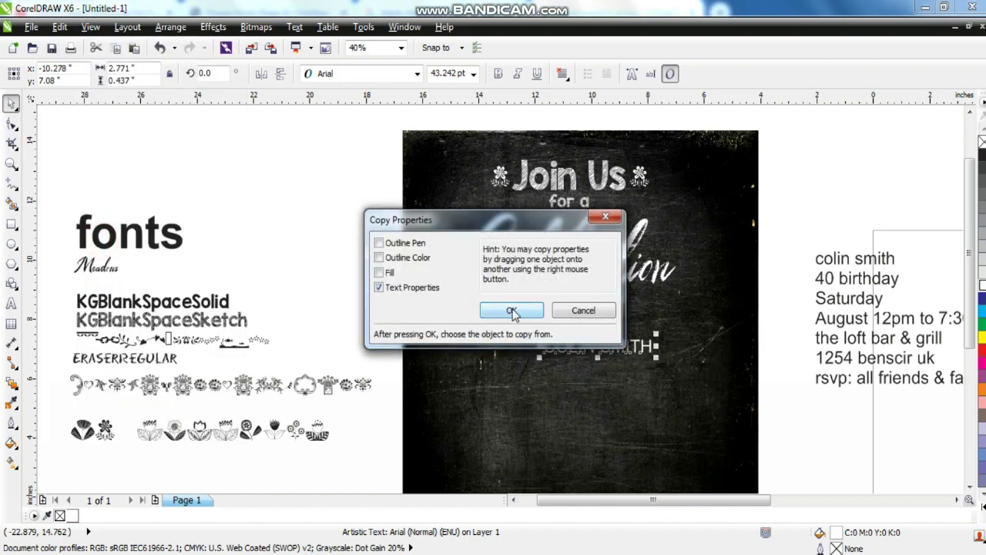
pyautogui.click(512, 311)
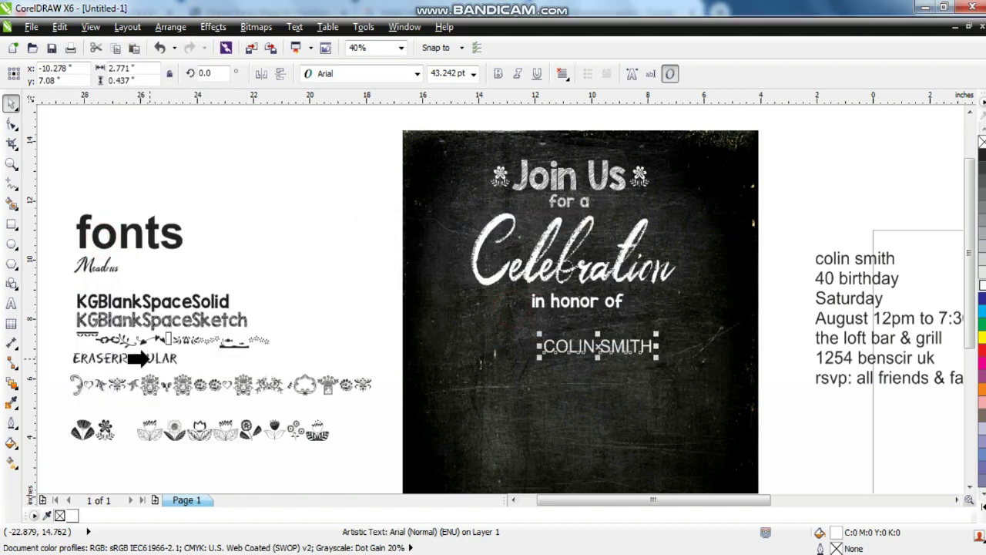
pyautogui.click(147, 358)
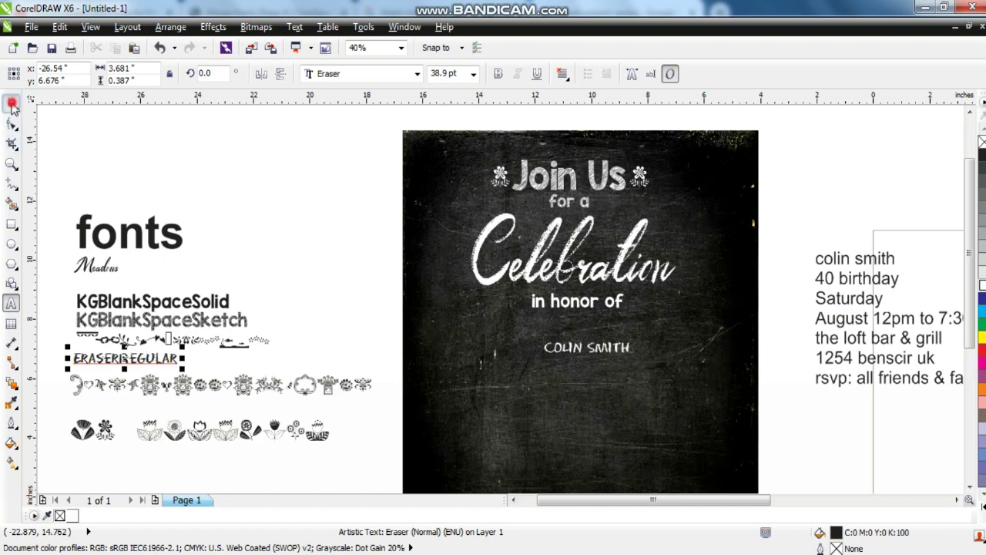
pyautogui.click(12, 106)
pyautogui.click(607, 349)
pyautogui.moveTo(634, 360)
pyautogui.mouseDown()
pyautogui.moveTo(709, 391)
pyautogui.moveTo(663, 382)
pyautogui.mouseUp()
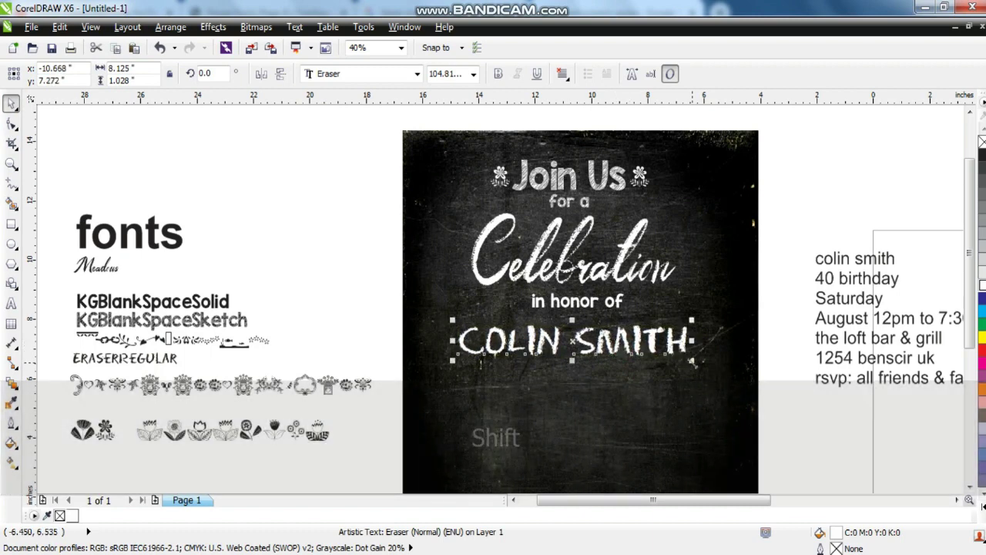
pyautogui.moveTo(692, 362); pyautogui.dragTo(689, 362)
pyautogui.click(372, 330)
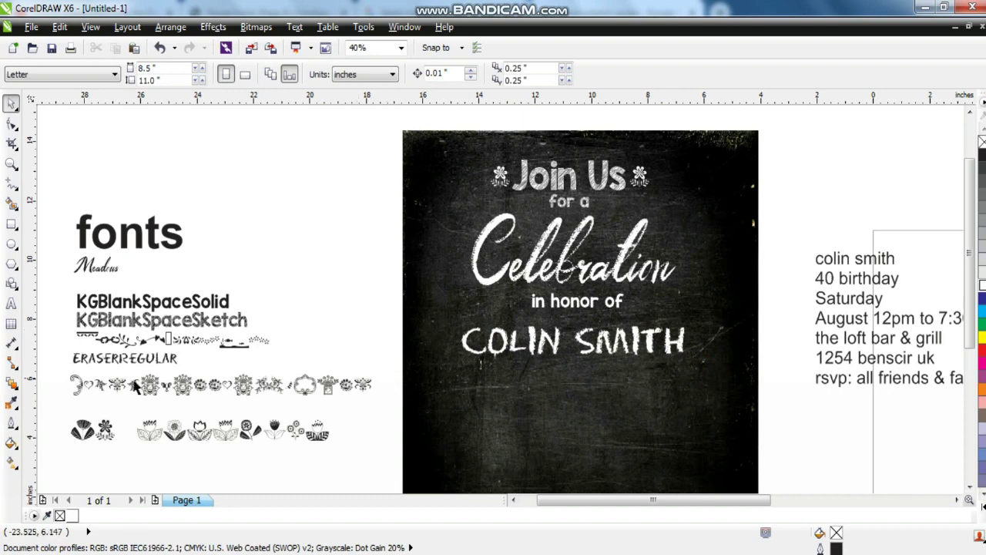
# Break the Dingleberries dingbat row into separate glyphs with Ctrl+K.
pyautogui.click(83, 394)
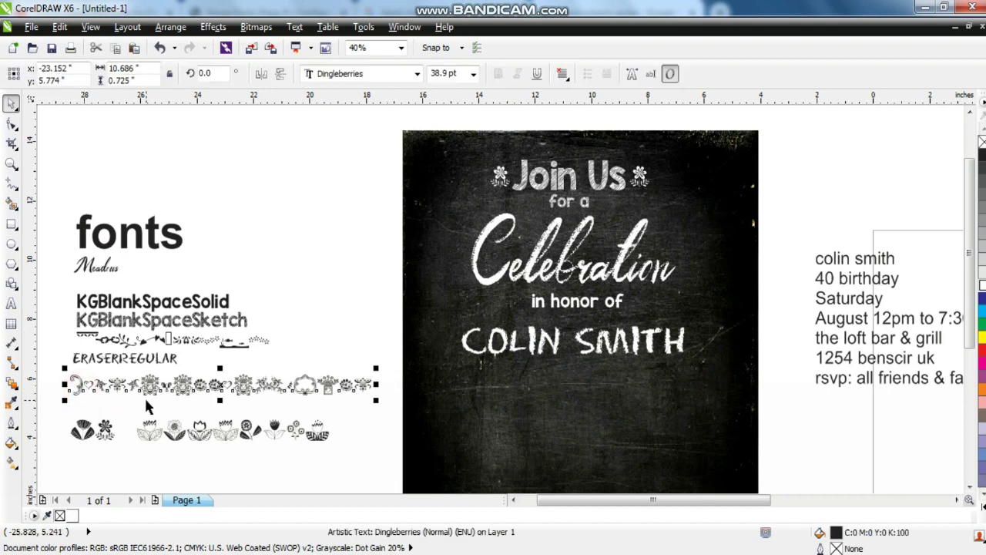
pyautogui.hotkey('ctrl', 'k')
pyautogui.hotkey('shift', 'F2')
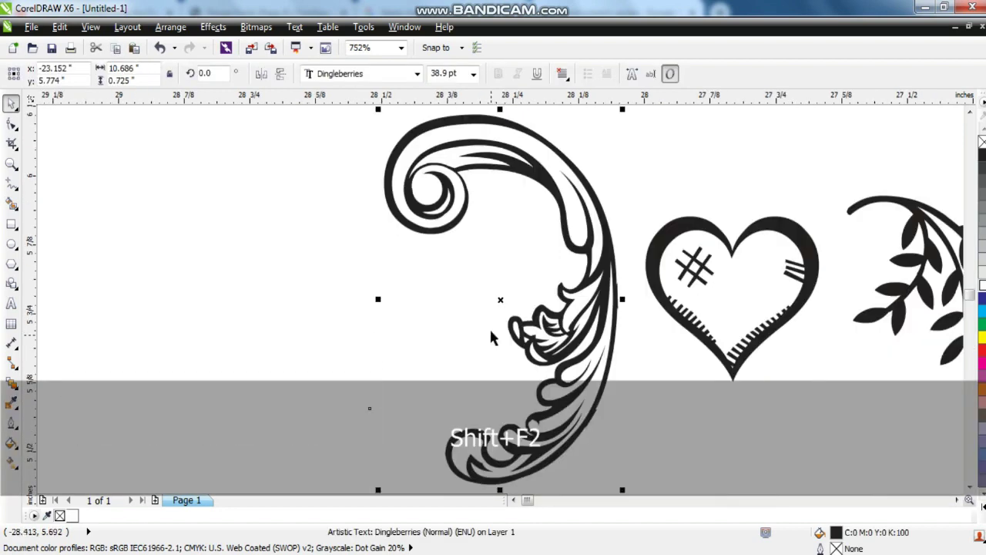
pyautogui.press('F3')
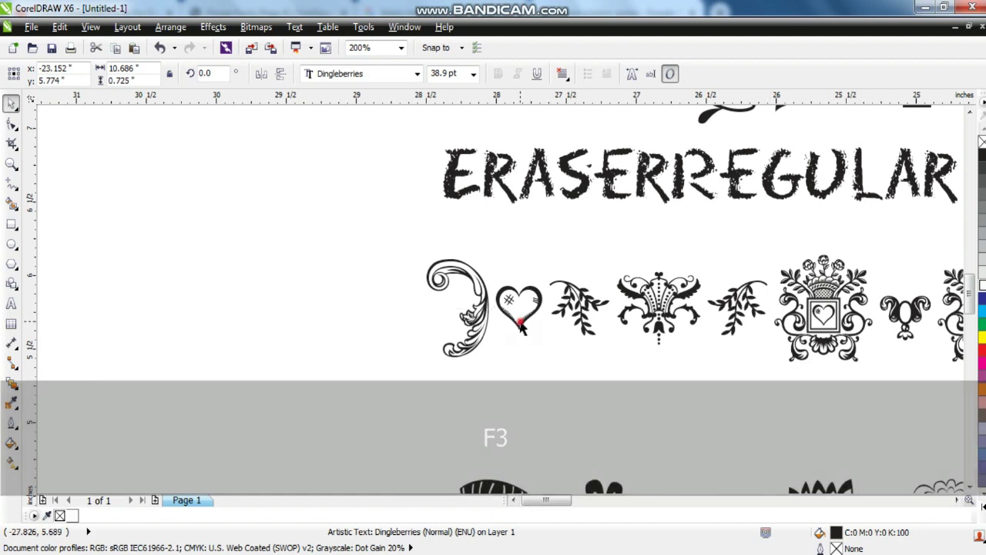
pyautogui.click(519, 320)
pyautogui.moveTo(421, 334); pyautogui.dragTo(413, 337)
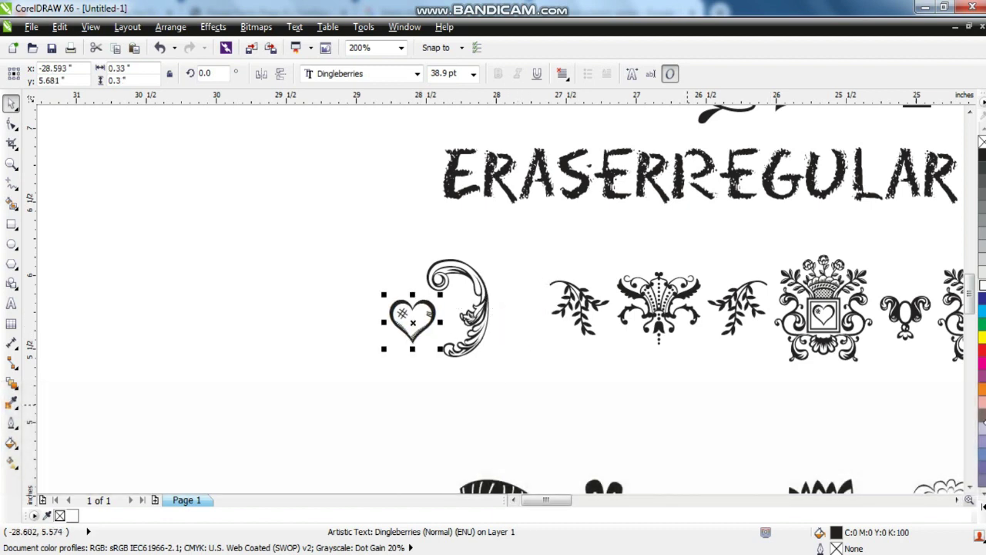
# Pull the small leaf sprig glyph out below the dingbat row.
pyautogui.click(955, 500)
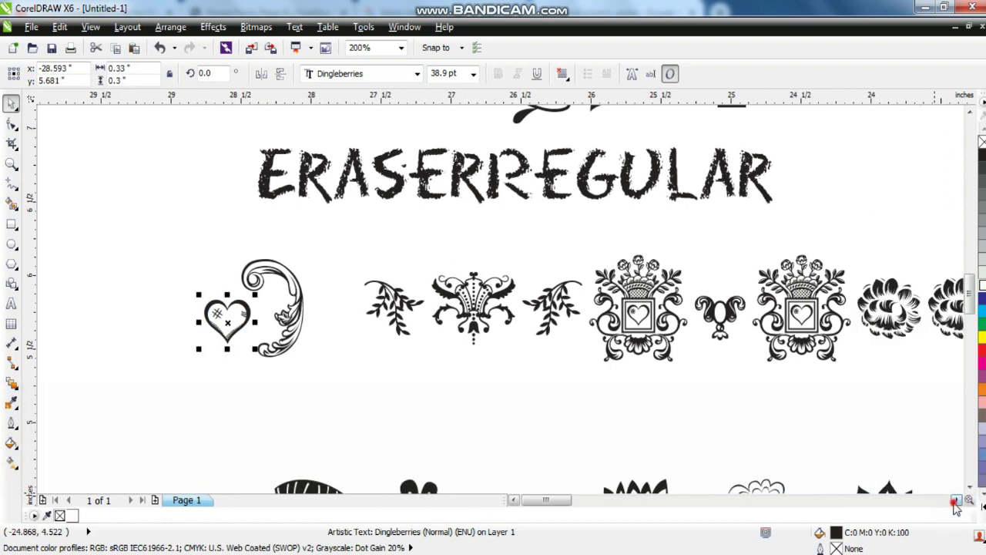
pyautogui.click(955, 500)
pyautogui.click(956, 500)
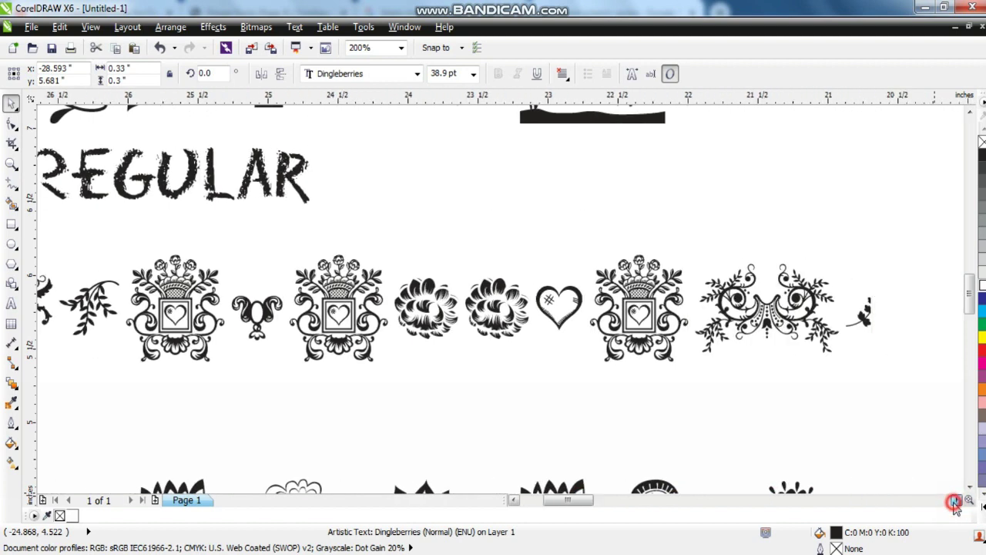
pyautogui.click(955, 500)
pyautogui.click(955, 500)
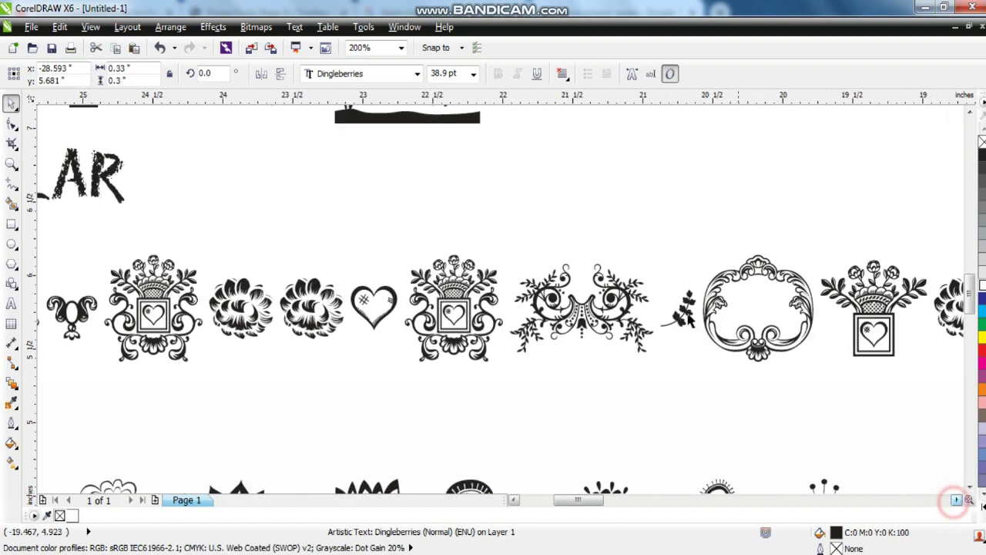
pyautogui.moveTo(693, 293); pyautogui.dragTo(702, 402)
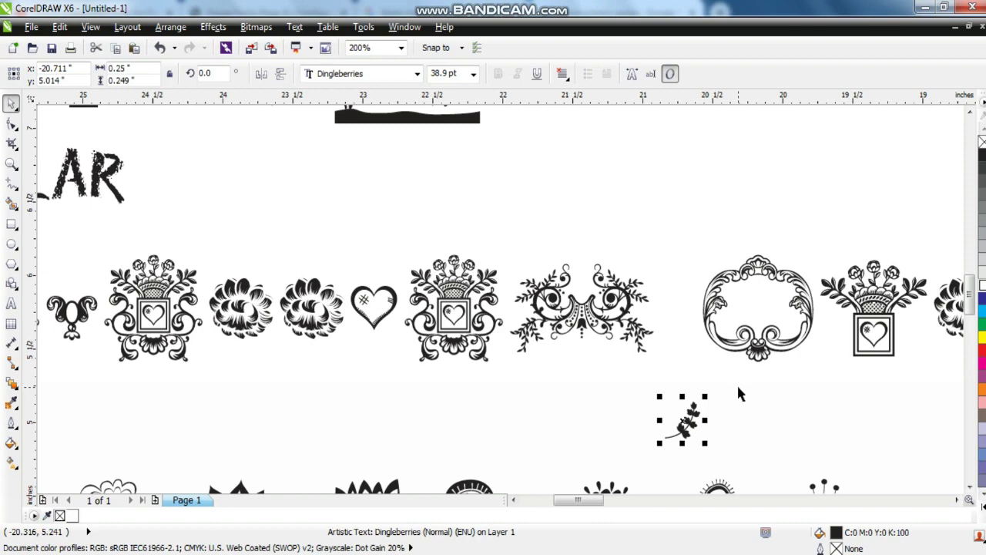
pyautogui.press('F3')
pyautogui.press('F3')
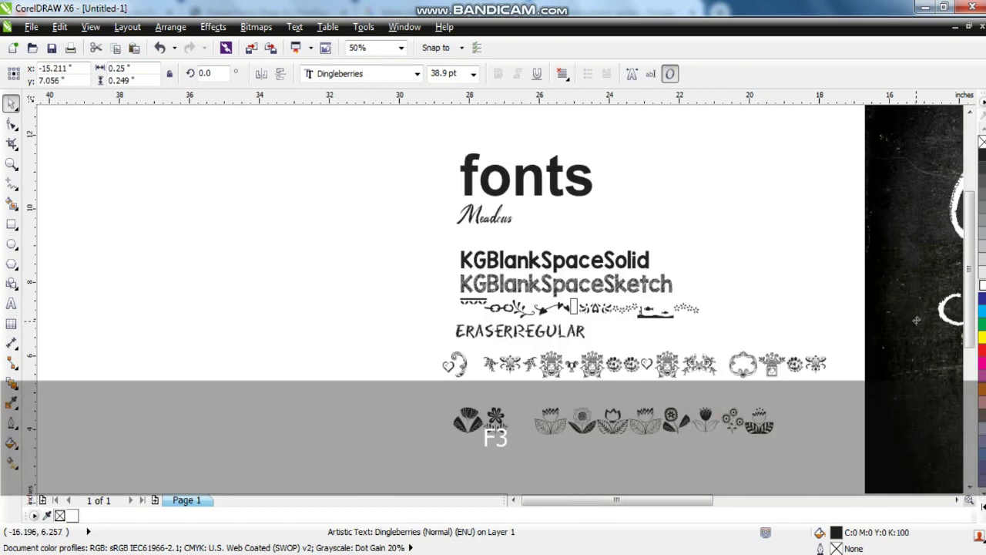
pyautogui.keyDown('shift'); pyautogui.click(929, 316); pyautogui.keyUp('shift')
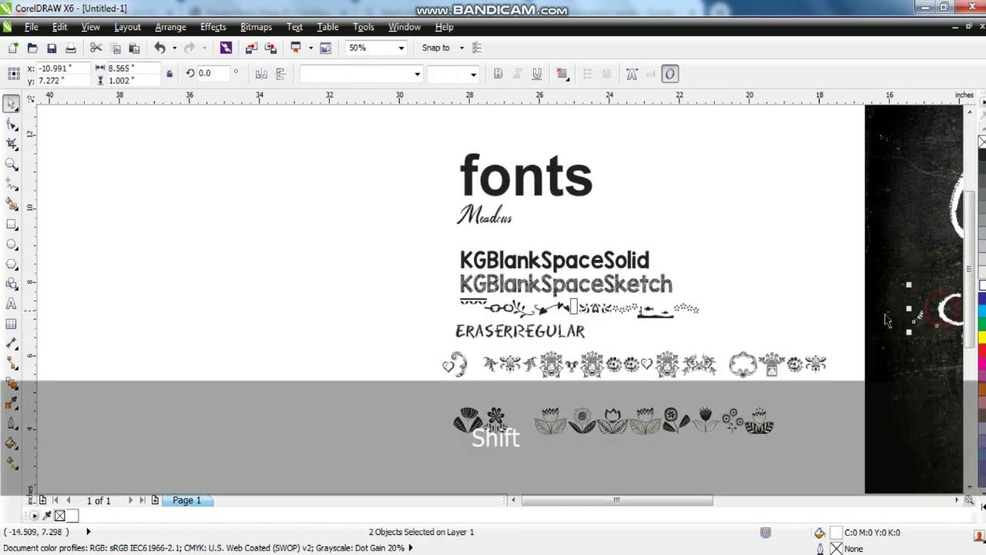
pyautogui.hotkey('shift', 'F2')
pyautogui.press('Escape')
pyautogui.click(80, 311)
pyautogui.moveTo(90, 298); pyautogui.dragTo(202, 181)
pyautogui.click(267, 75)
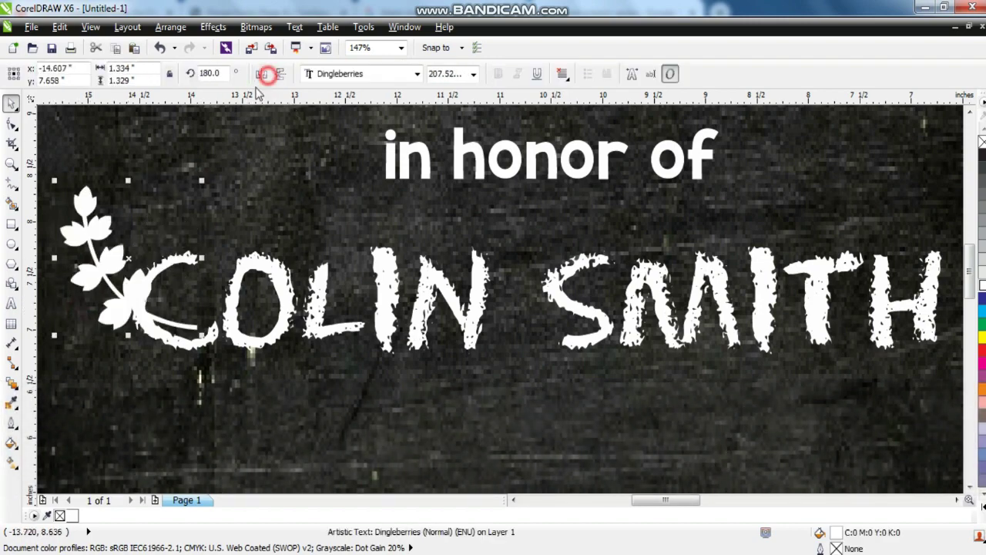
pyautogui.press('F3')
pyautogui.moveTo(140, 278); pyautogui.dragTo(123, 300)
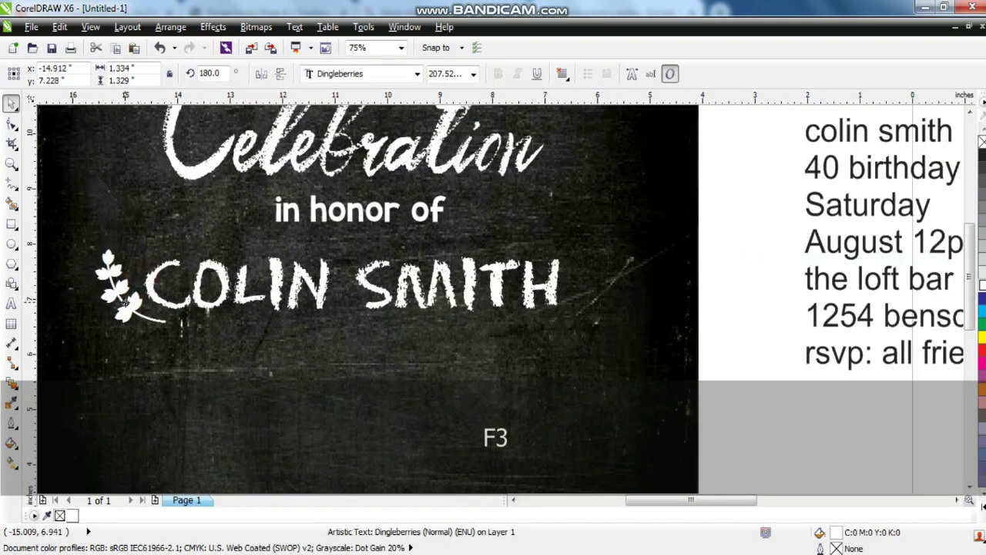
# Duplicate the sprig, mirror the copy, and move it to the name's right.
pyautogui.press('KP_Add')
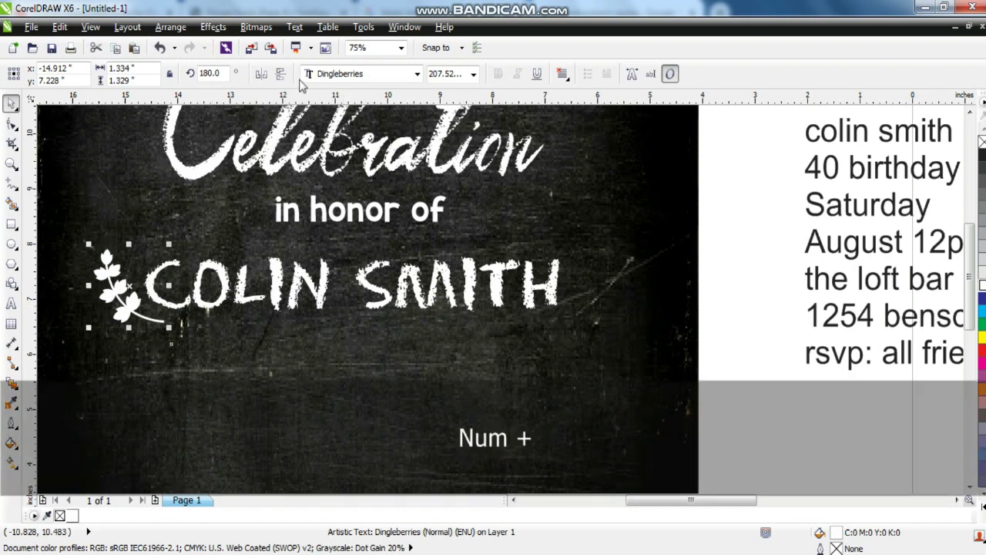
pyautogui.click(261, 74)
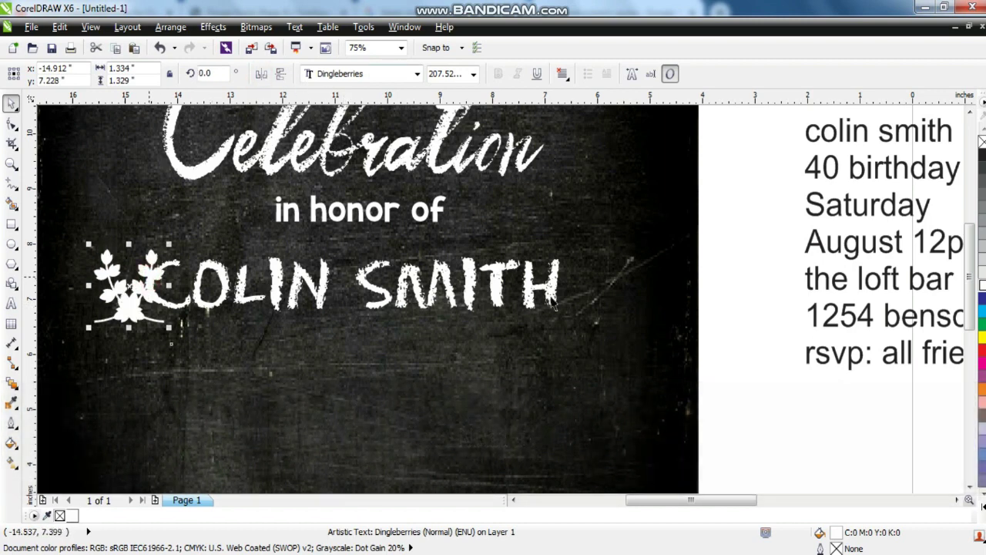
pyautogui.moveTo(551, 300); pyautogui.dragTo(572, 298)
pyautogui.hotkey('ctrl', 'z')
pyautogui.moveTo(150, 259); pyautogui.dragTo(610, 306)
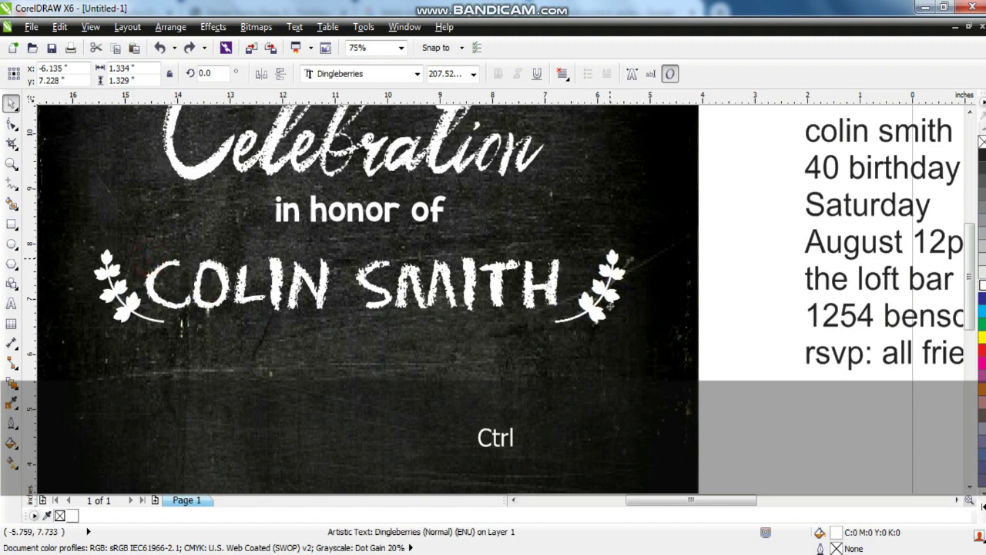
pyautogui.click(476, 291)
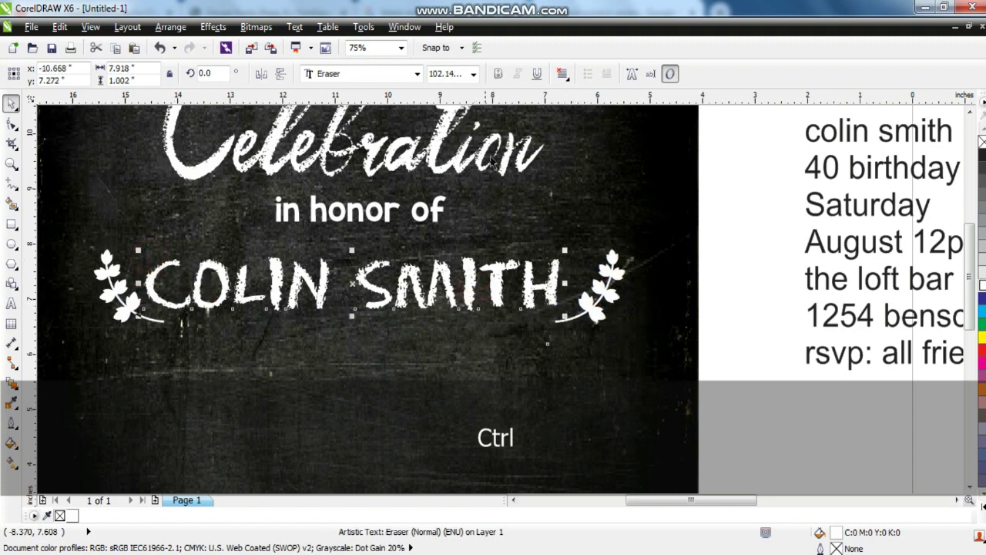
pyautogui.click(537, 74)
pyautogui.click(536, 74)
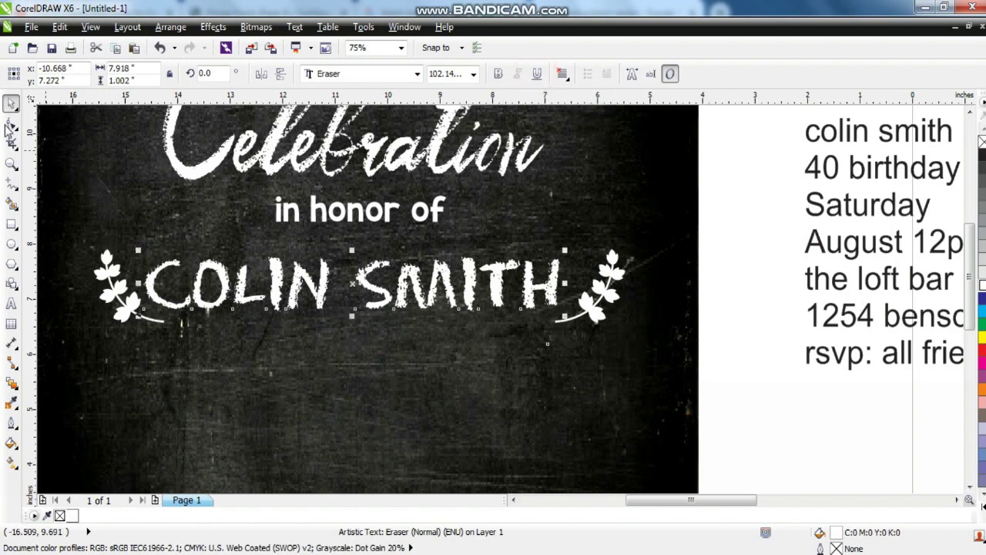
pyautogui.click(127, 298)
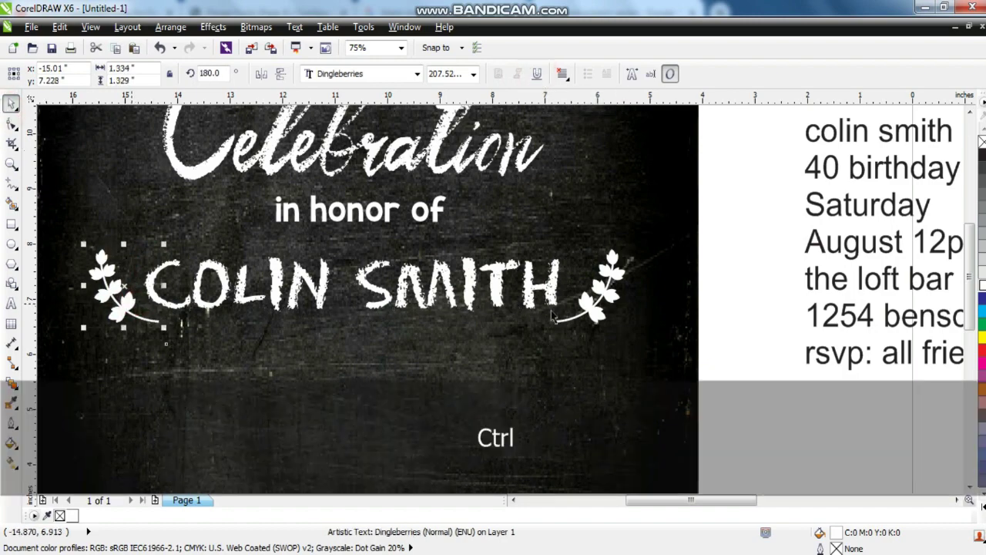
# Move the 40 birthday text onto the chalkboard below the name.
pyautogui.click(634, 213)
pyautogui.hotkey('shift', 'F2')
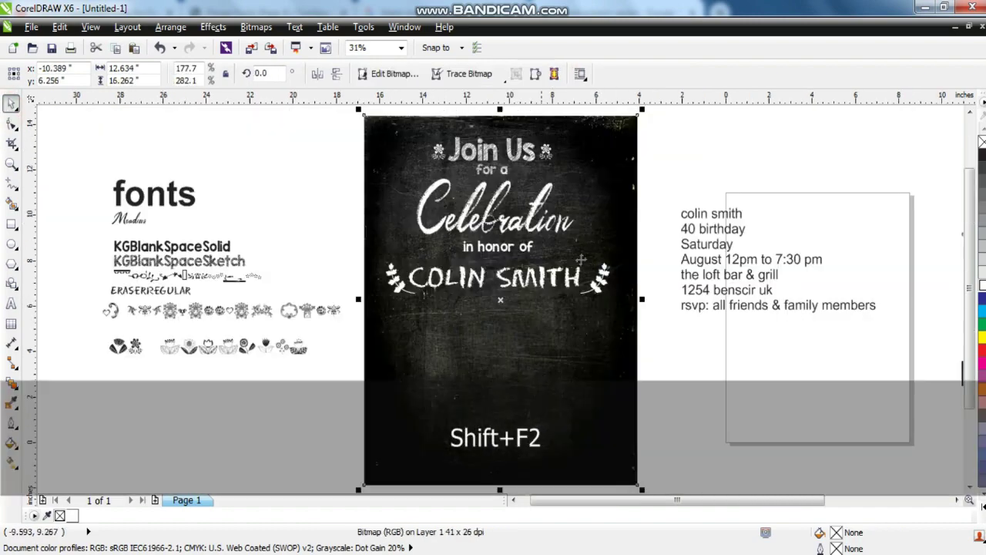
pyautogui.press('Escape')
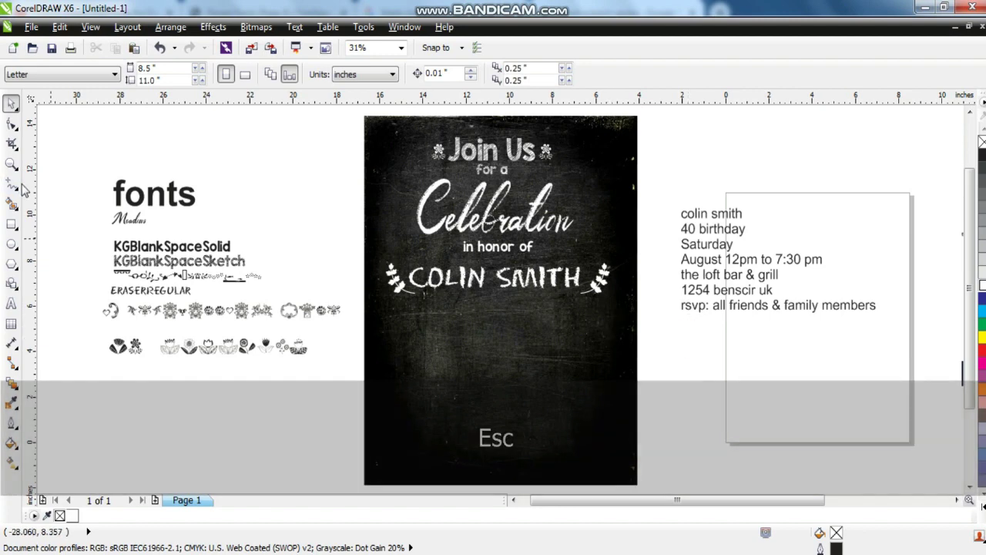
pyautogui.click(10, 163)
pyautogui.moveTo(335, 173); pyautogui.dragTo(845, 401)
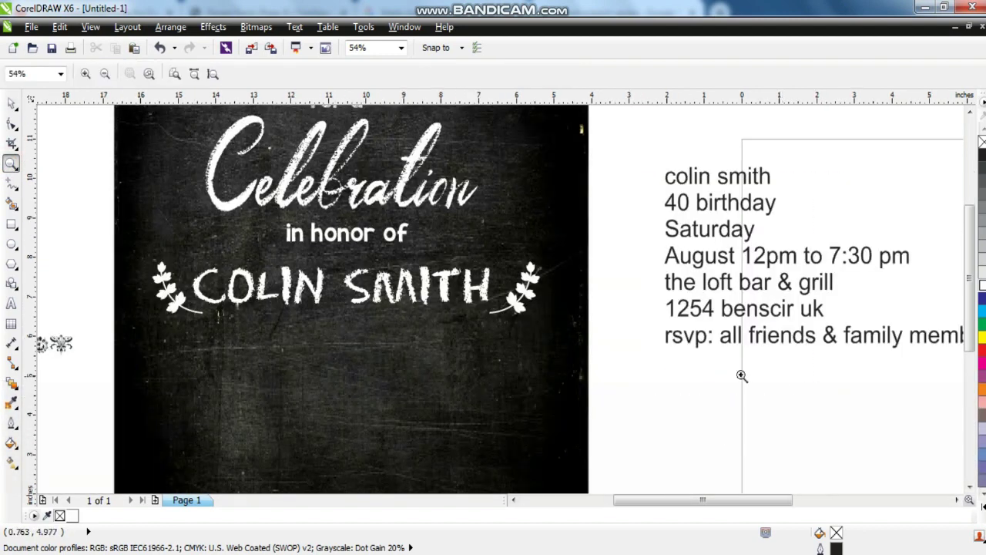
pyautogui.click(10, 104)
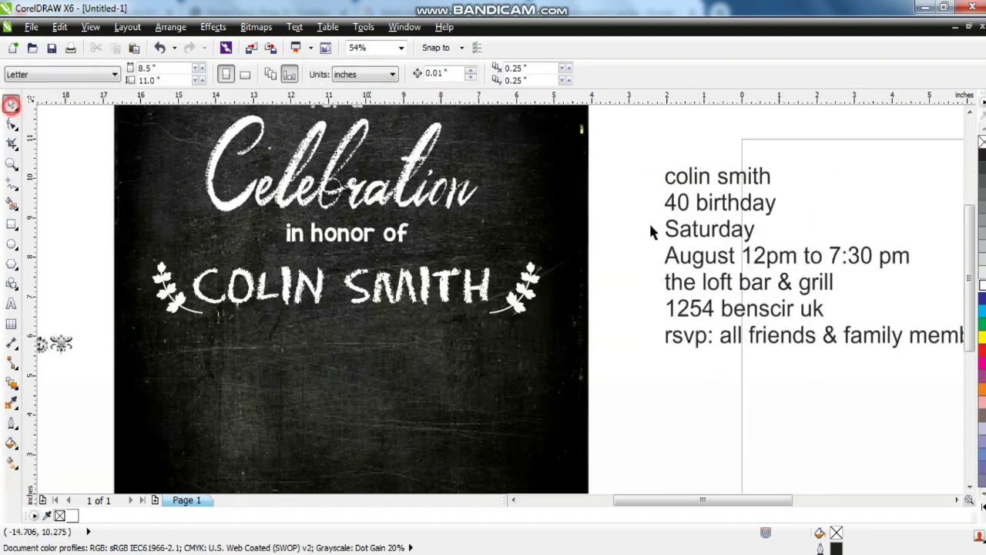
pyautogui.click(757, 205)
pyautogui.moveTo(720, 204); pyautogui.dragTo(274, 423)
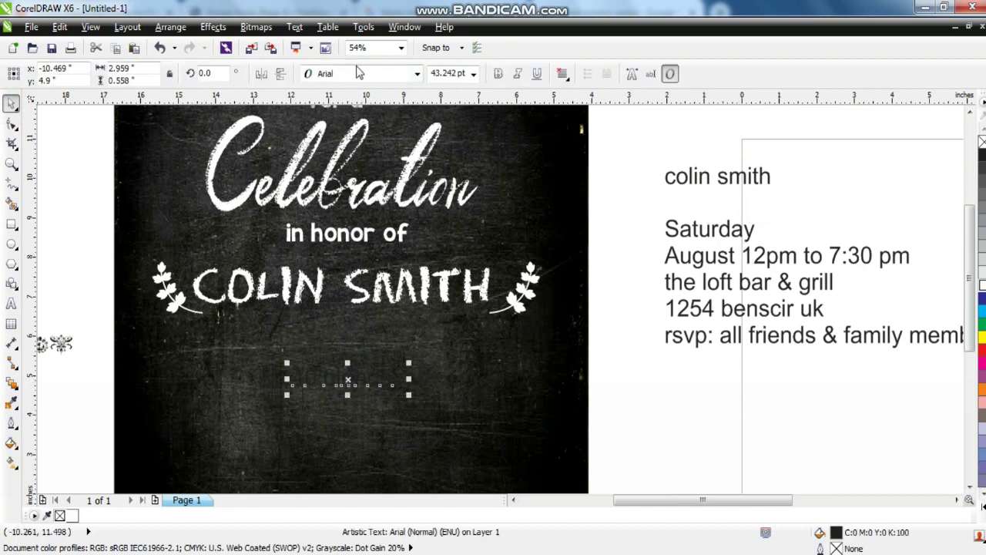
# Copy the KG Blank Space Sketch font onto 40 birthday and enlarge it proportionally.
pyautogui.press('F3')
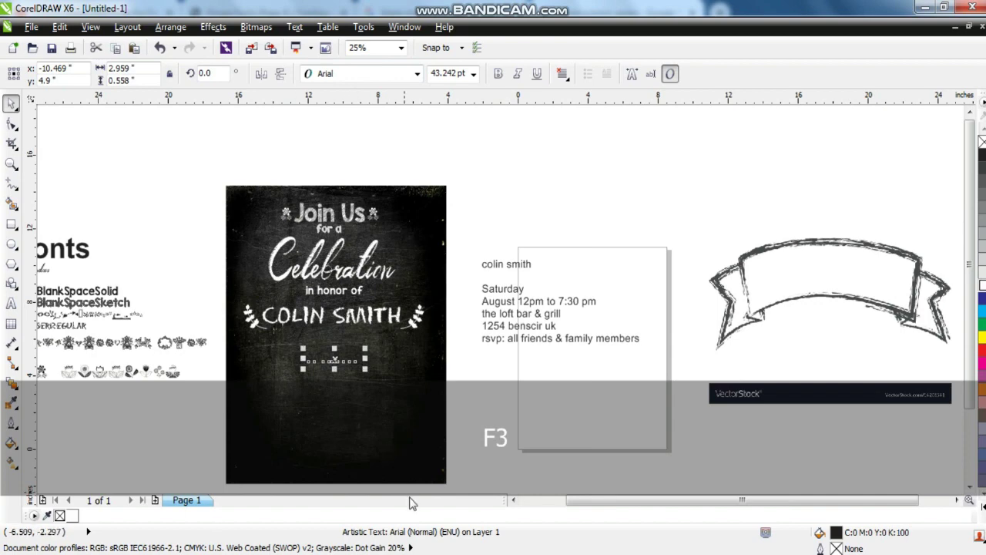
pyautogui.click(513, 500)
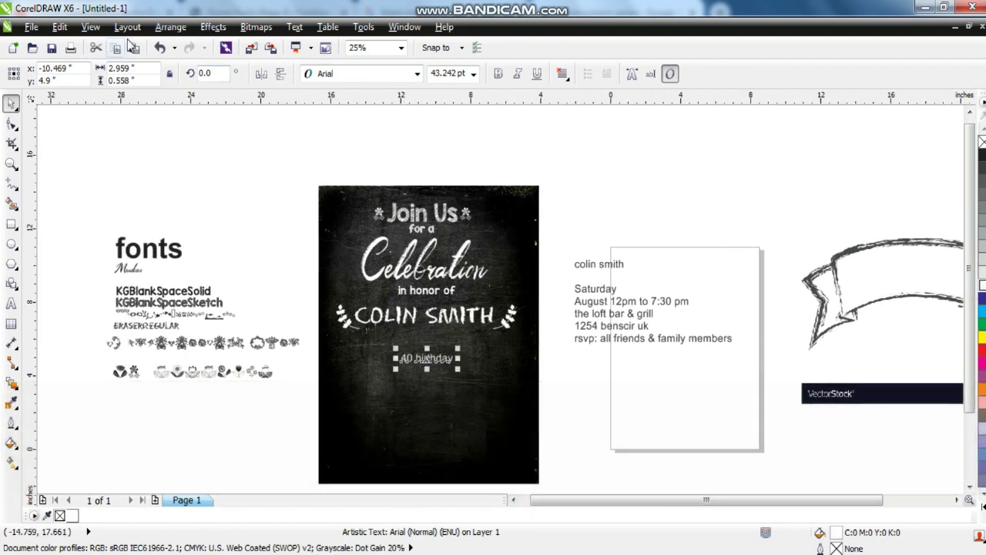
pyautogui.click(60, 28)
pyautogui.click(98, 242)
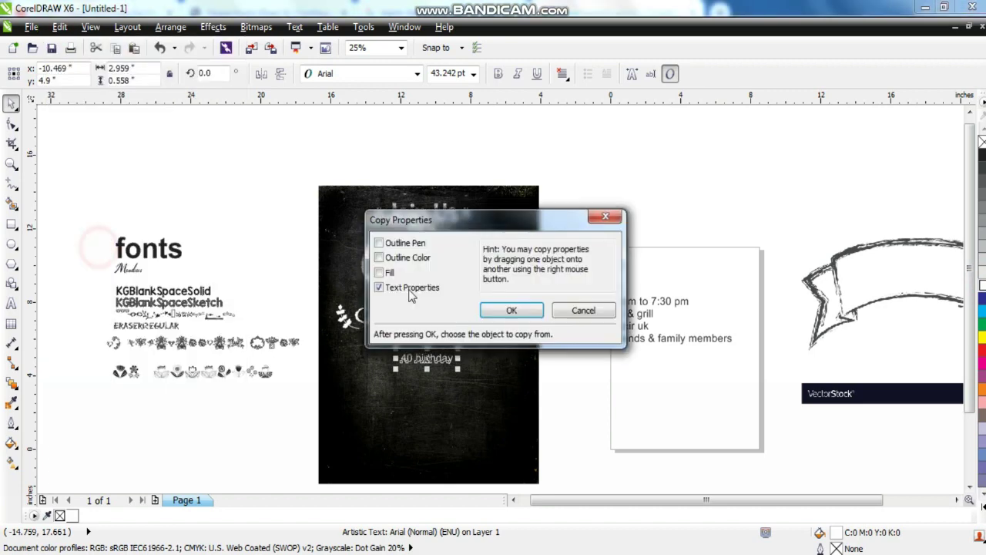
pyautogui.click(511, 311)
pyautogui.click(185, 302)
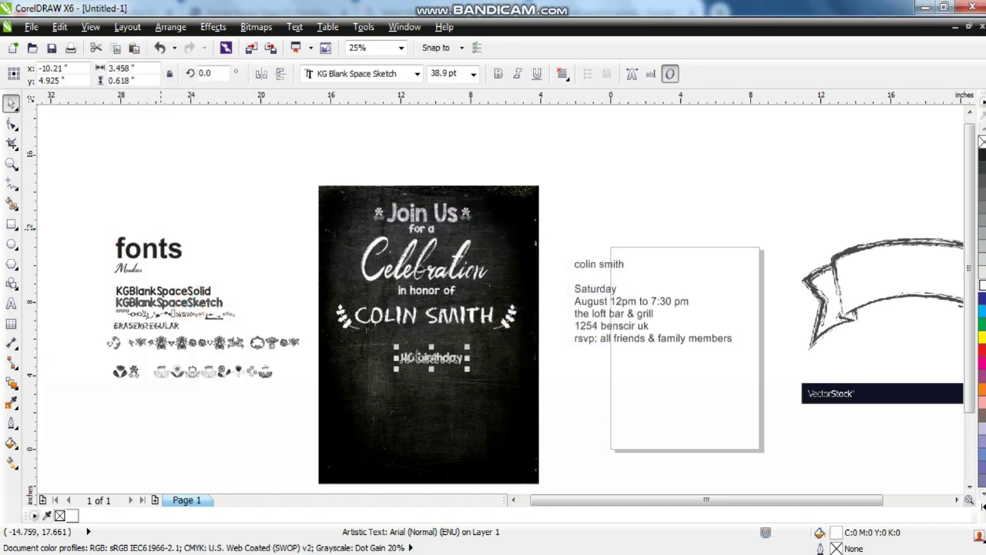
pyautogui.moveTo(466, 371); pyautogui.dragTo(504, 389)
# Centre 40 birthday horizontally on the chalkboard and nudge it slightly up.
pyautogui.keyDown('shift'); pyautogui.click(524, 369); pyautogui.keyUp('shift')
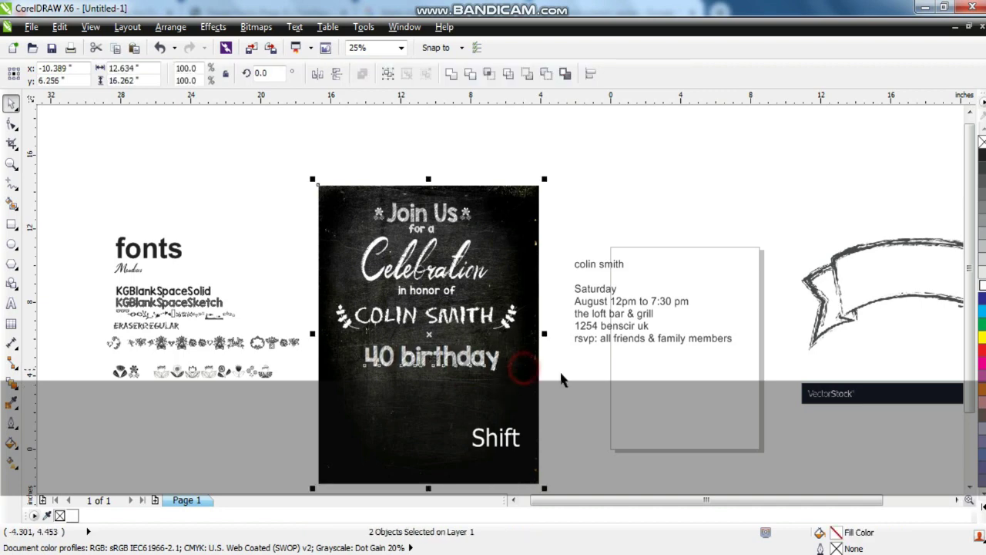
pyautogui.press('c')
pyautogui.click(593, 376)
pyautogui.moveTo(477, 370); pyautogui.dragTo(586, 385)
pyautogui.click(557, 378)
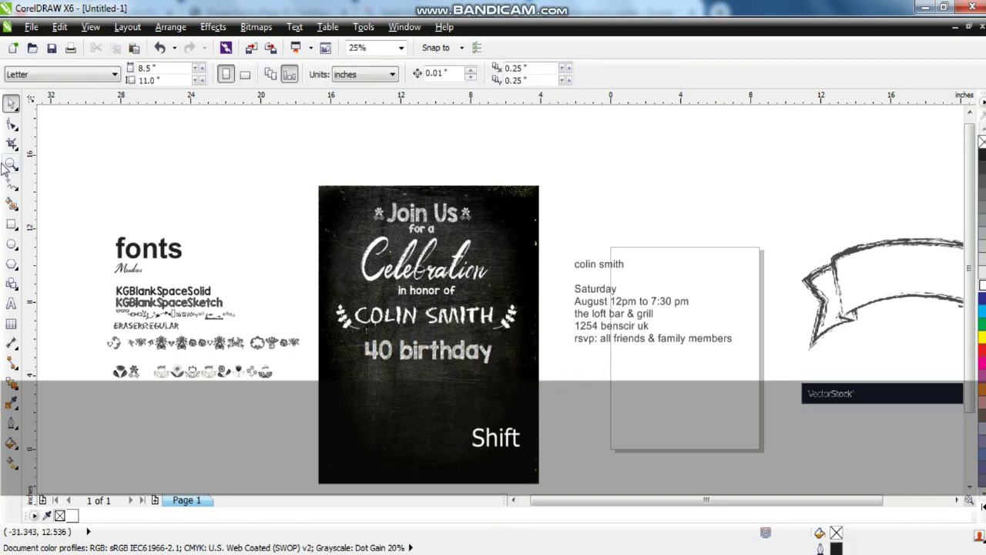
# Select the ribbon banner image and zoom to fit it.
pyautogui.click(10, 164)
pyautogui.moveTo(305, 262); pyautogui.dragTo(757, 455)
pyautogui.rightClick(547, 396)
pyautogui.click(11, 102)
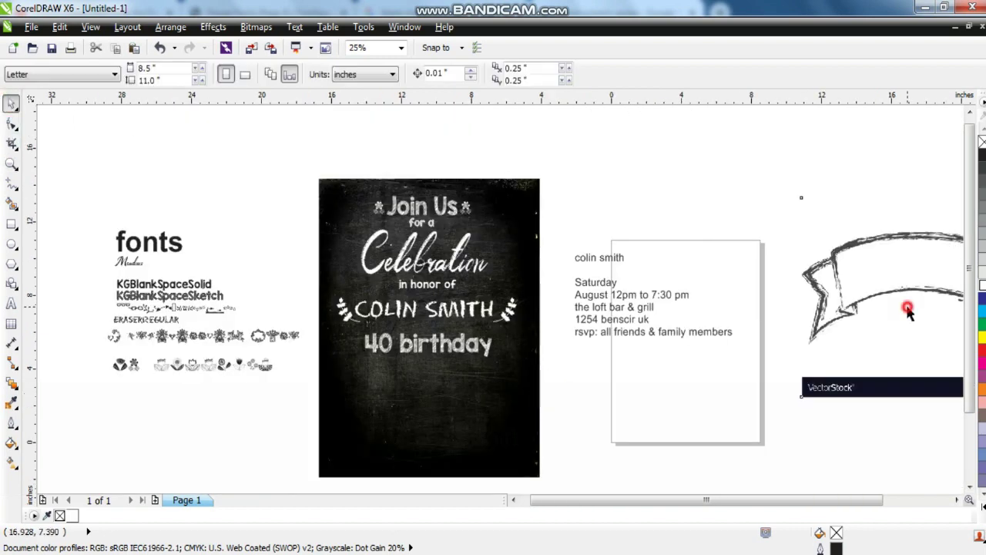
pyautogui.click(854, 282)
pyautogui.hotkey('shift', 'F2')
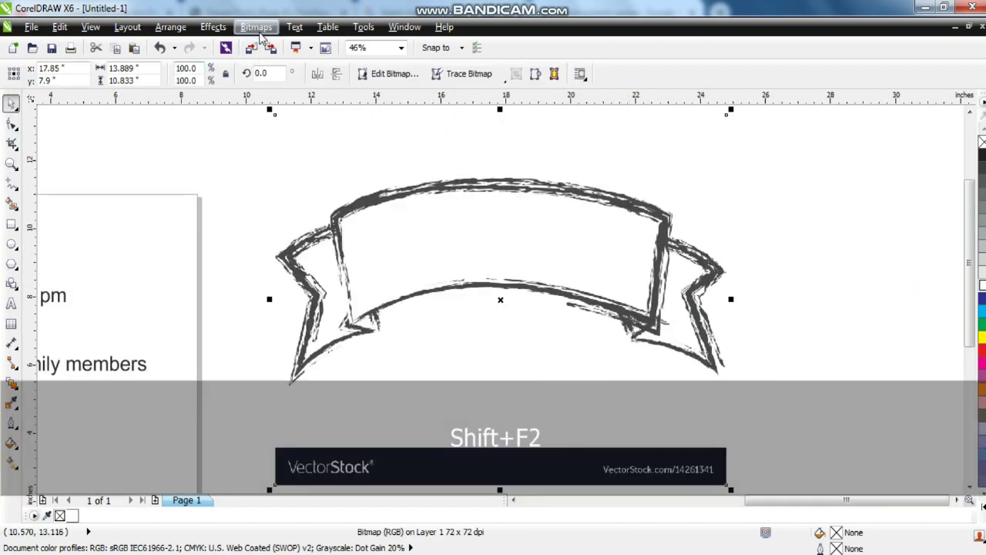
# Convert the banner bitmap to 1-bit Black and White using Line Art.
pyautogui.click(258, 28)
pyautogui.moveTo(266, 192)
pyautogui.click(453, 191)
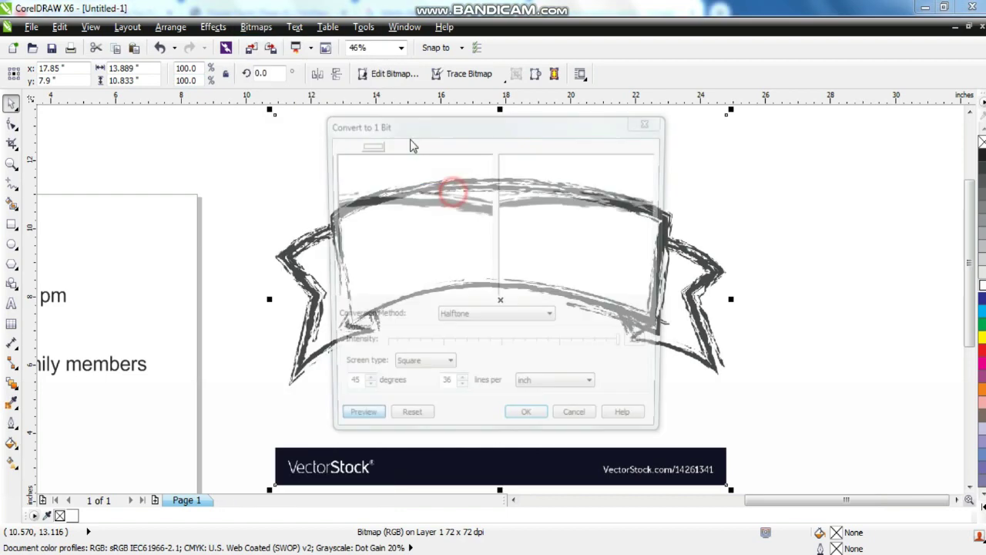
pyautogui.click(497, 318)
pyautogui.click(468, 330)
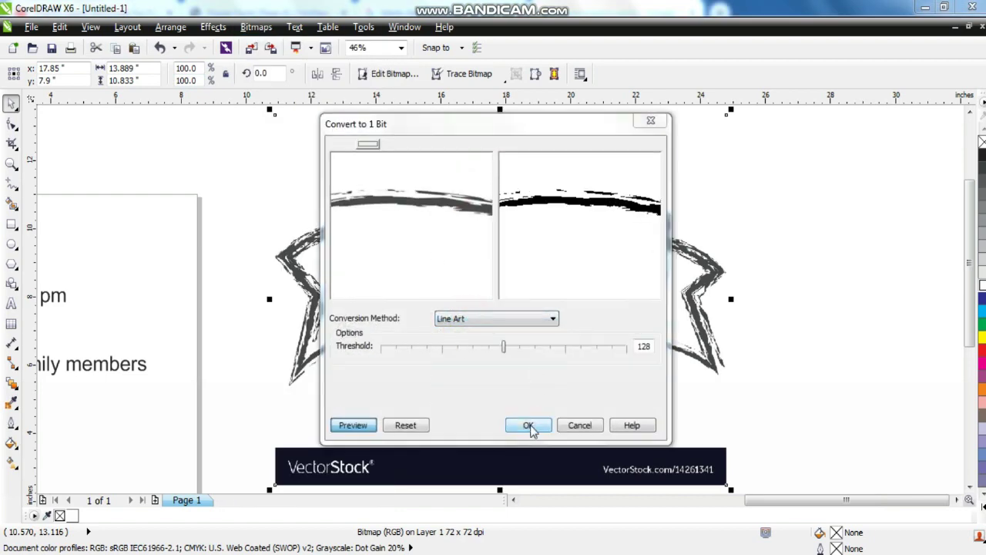
pyautogui.click(528, 426)
# Outline Trace the banner as a Low Quality Image and accept the PowerTRACE result.
pyautogui.rightClick(535, 291)
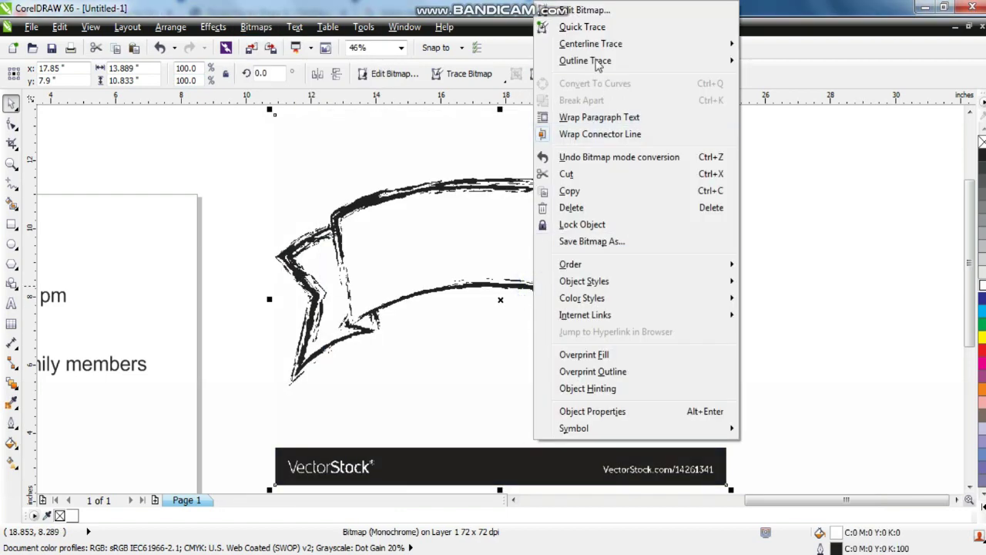
pyautogui.moveTo(599, 61)
pyautogui.click(793, 131)
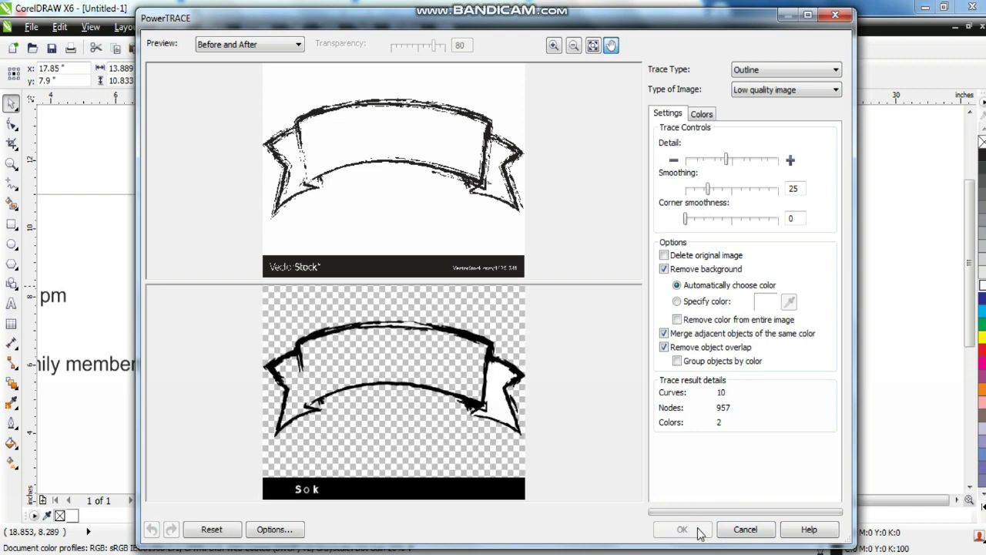
pyautogui.click(684, 529)
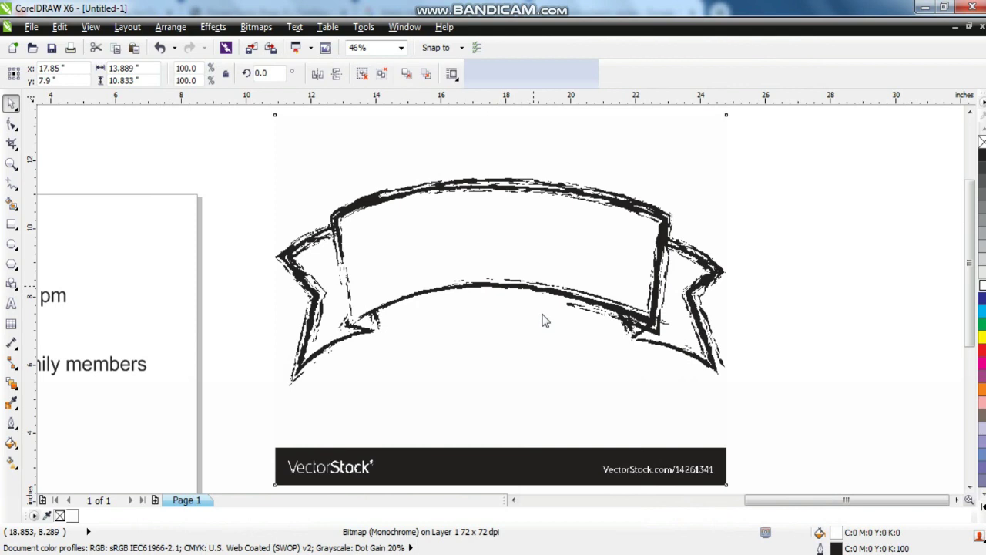
# Delete the original banner bitmap, ungroup the trace, and delete the black watermark bar.
pyautogui.press('F3')
pyautogui.press('F3')
pyautogui.moveTo(530, 320); pyautogui.dragTo(722, 259)
pyautogui.click(566, 300)
pyautogui.press('Delete')
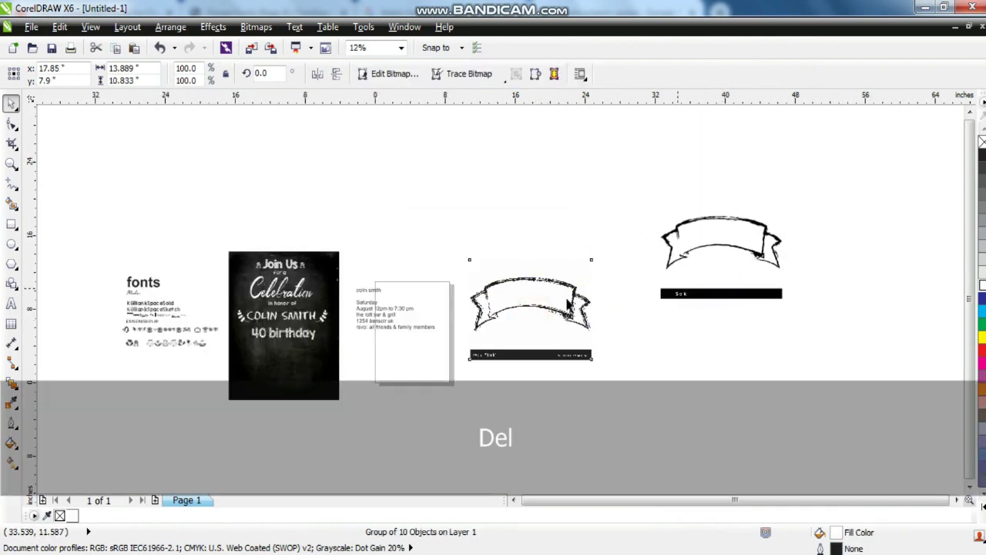
pyautogui.click(709, 295)
pyautogui.click(359, 73)
pyautogui.moveTo(593, 274); pyautogui.dragTo(873, 345)
pyautogui.press('Delete')
# Move the traced banner pieces onto the chalkboard.
pyautogui.moveTo(819, 282); pyautogui.dragTo(627, 190)
pyautogui.moveTo(722, 245); pyautogui.dragTo(294, 372)
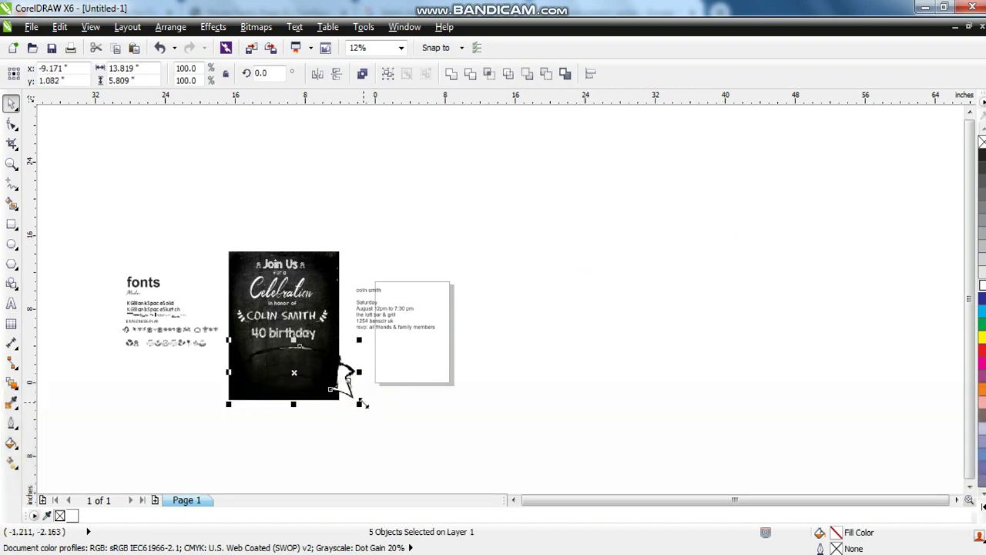
pyautogui.hotkey('shift', 'F2')
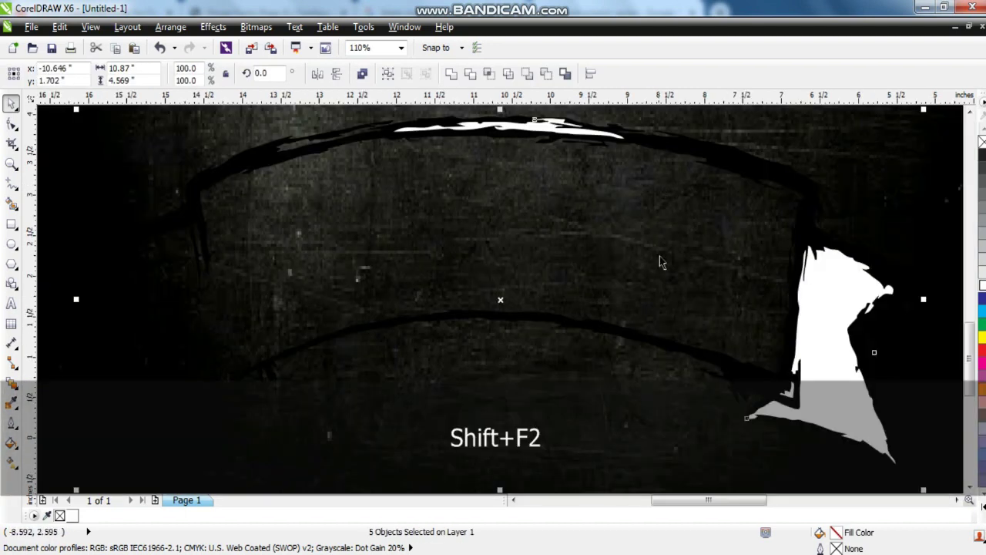
pyautogui.press('F3')
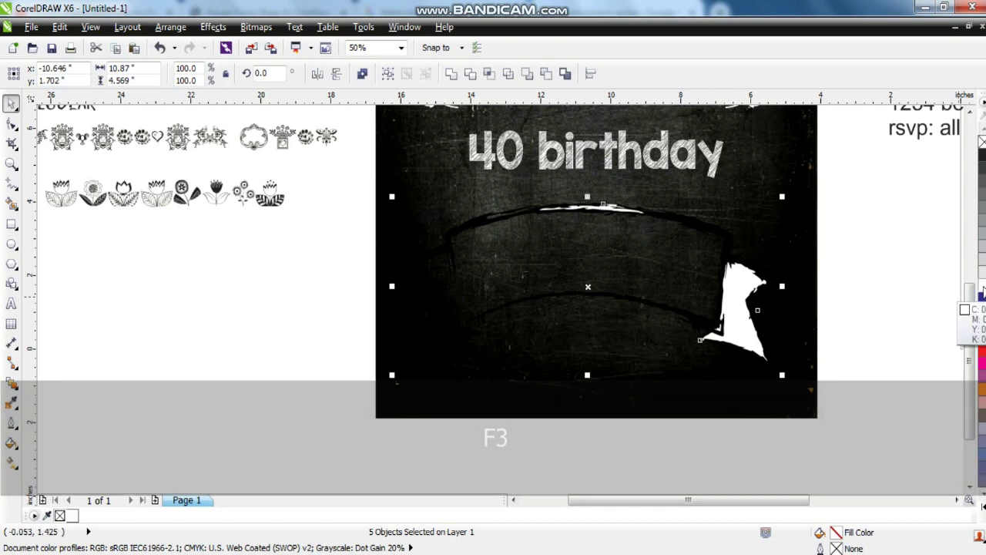
pyautogui.rightClick(982, 294)
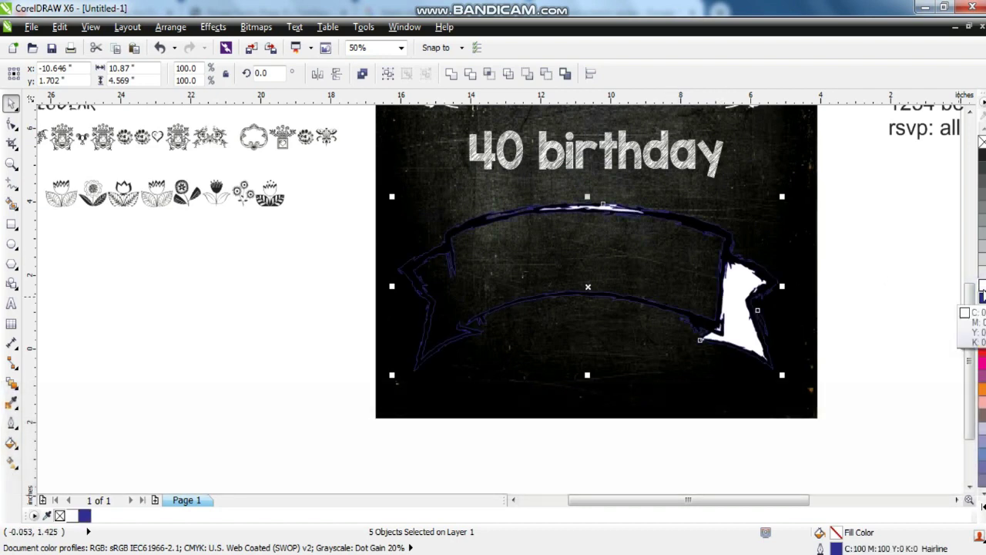
# Delete the white fill piece and white highlight piece from the banner.
pyautogui.press('Escape')
pyautogui.click(729, 312)
pyautogui.press('Delete')
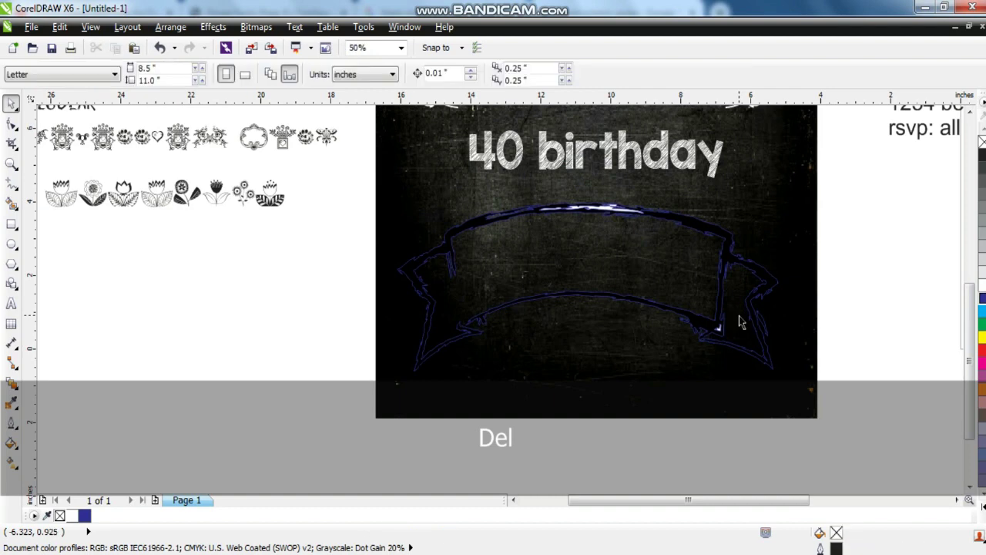
pyautogui.click(605, 218)
pyautogui.press('Delete')
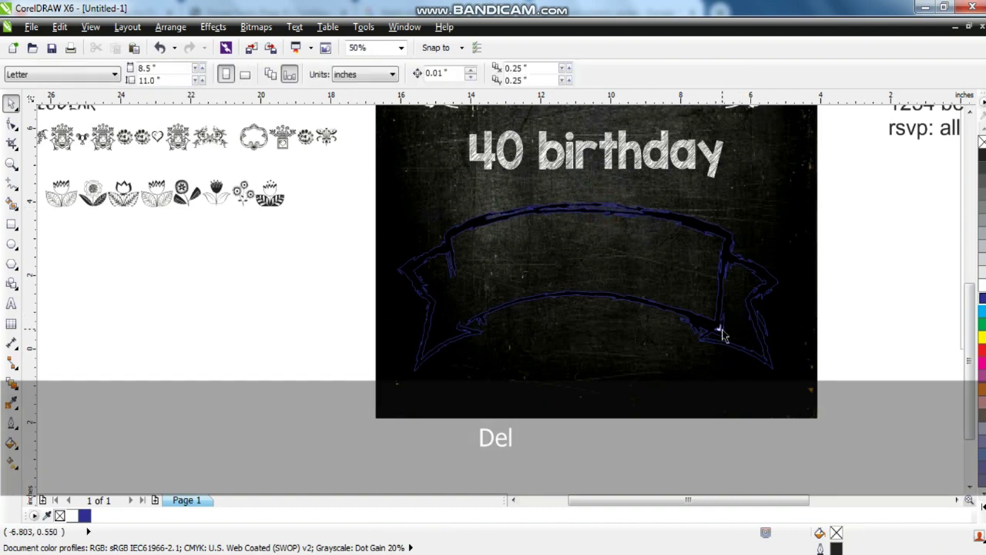
# Fill the two banner curves white and remove their outline.
pyautogui.moveTo(869, 203); pyautogui.dragTo(402, 385)
pyautogui.moveTo(847, 201); pyautogui.dragTo(346, 392)
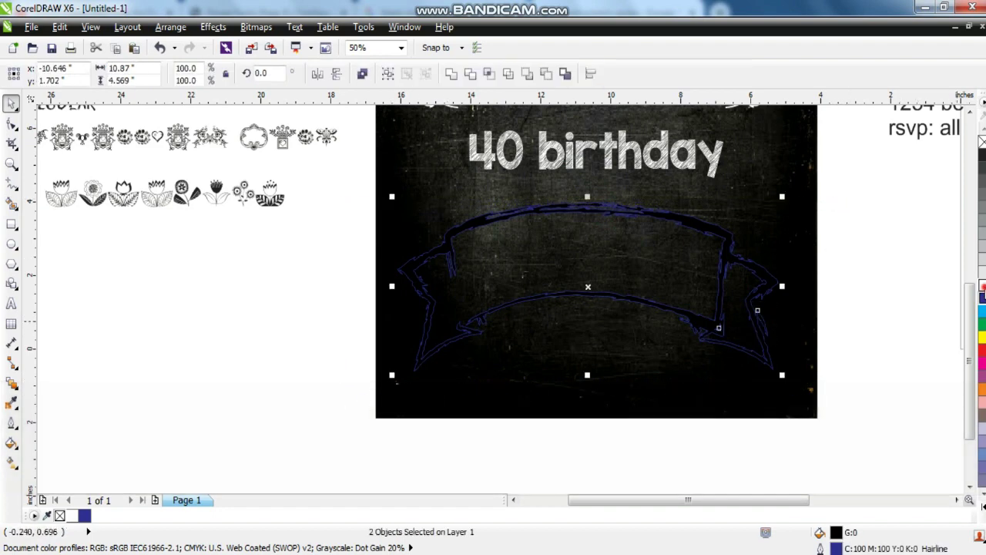
pyautogui.click(982, 284)
pyautogui.rightClick(982, 143)
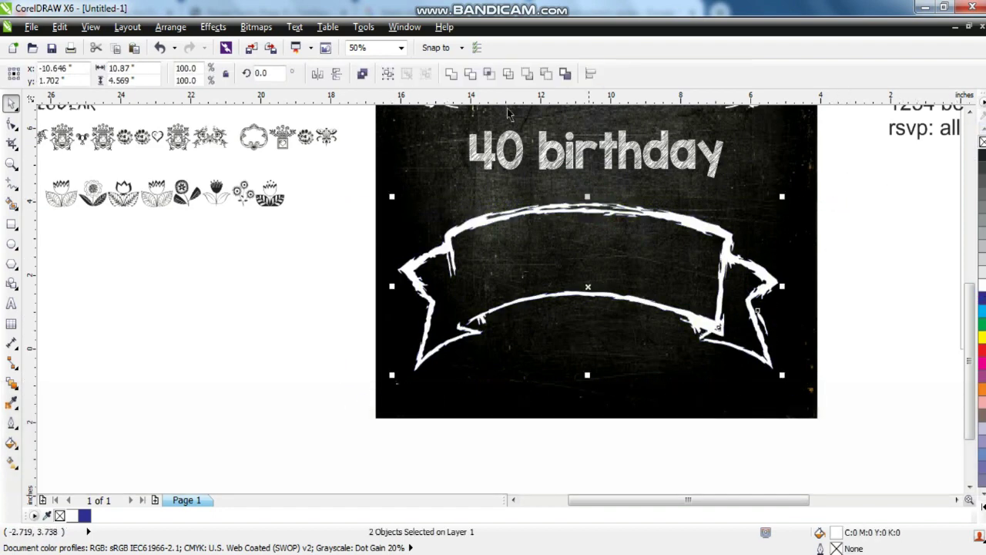
pyautogui.click(452, 74)
pyautogui.click(770, 180)
pyautogui.hotkey('shift', 'F2')
pyautogui.press('Escape')
pyautogui.moveTo(558, 369); pyautogui.dragTo(556, 248)
pyautogui.moveTo(621, 344); pyautogui.dragTo(489, 301)
pyautogui.moveTo(581, 286); pyautogui.dragTo(590, 286)
pyautogui.moveTo(526, 328); pyautogui.dragTo(530, 366)
pyautogui.click(537, 277)
pyautogui.moveTo(572, 301); pyautogui.dragTo(554, 304)
pyautogui.click(11, 164)
pyautogui.moveTo(354, 238); pyautogui.dragTo(727, 399)
pyautogui.click(11, 244)
pyautogui.moveTo(201, 209); pyautogui.dragTo(614, 376)
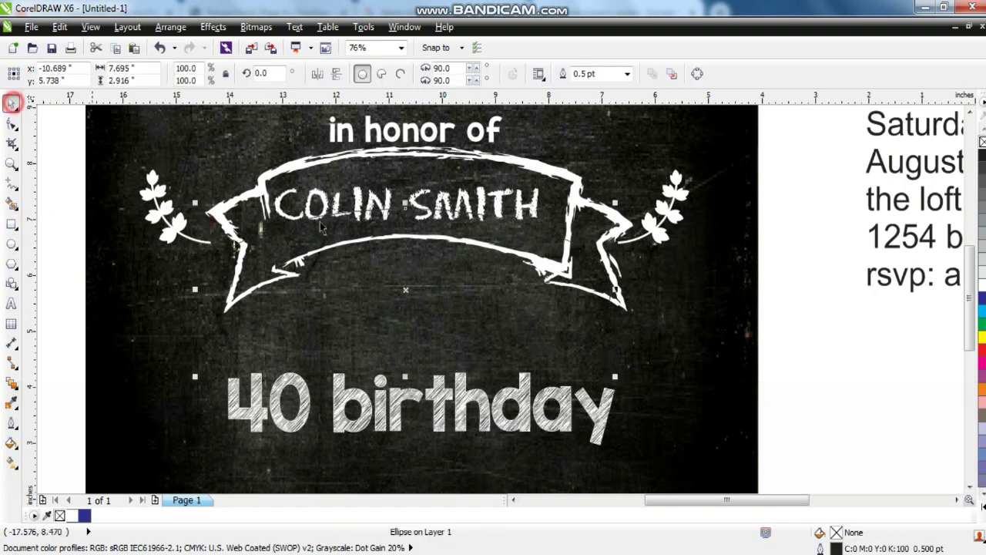
pyautogui.click(982, 323)
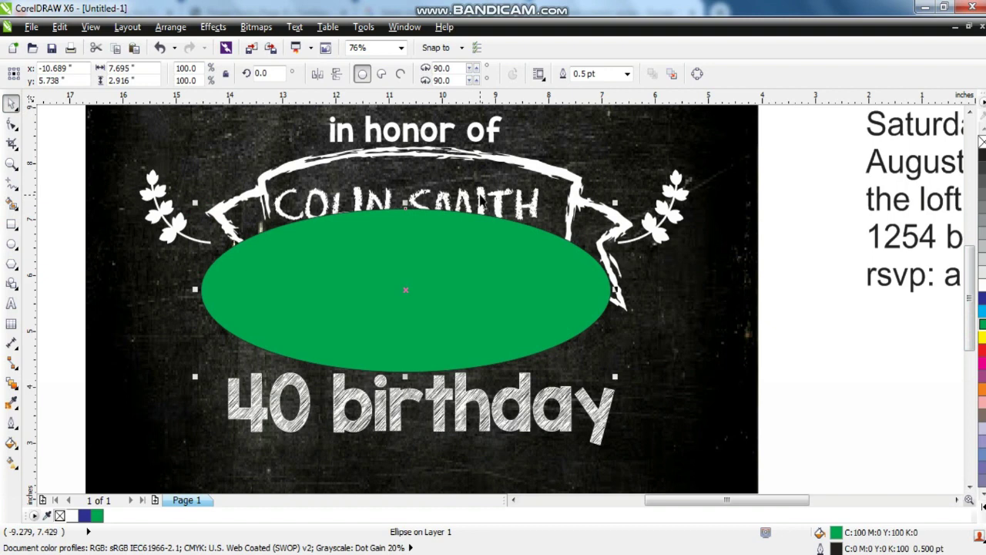
pyautogui.click(482, 199)
pyautogui.keyDown('shift'); pyautogui.click(550, 291); pyautogui.keyUp('shift')
pyautogui.click(297, 26)
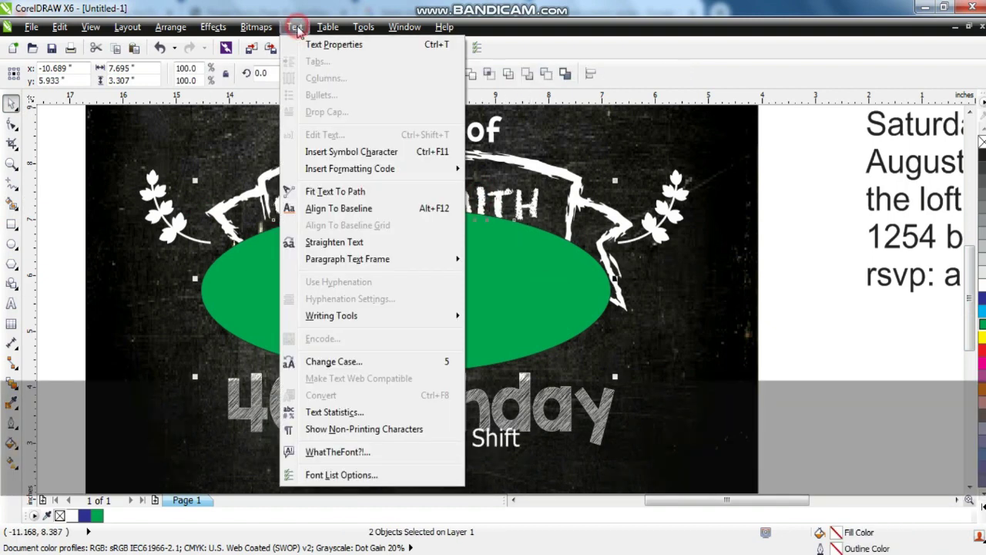
pyautogui.click(322, 193)
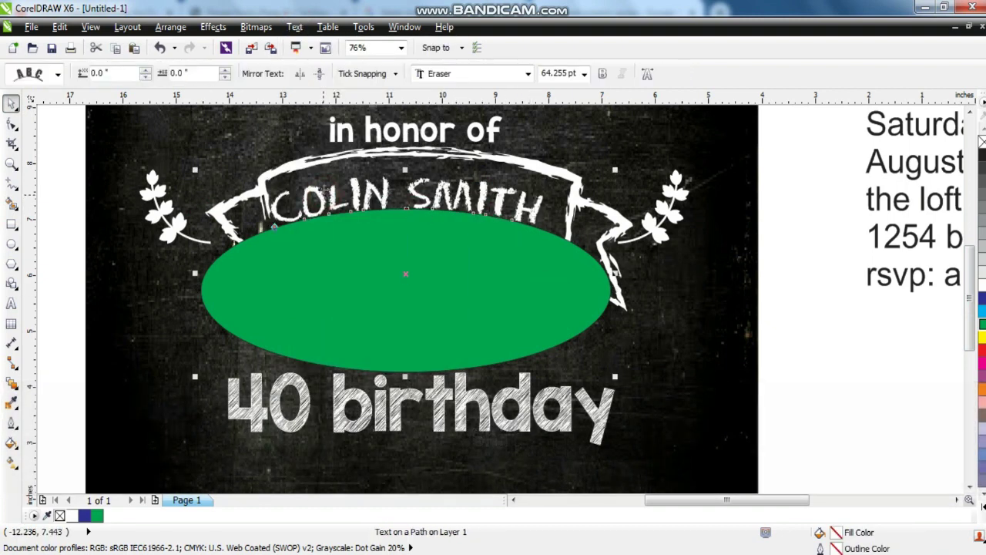
# Break the arched name from the ellipse, delete the ellipse, and nudge name and right laurel.
pyautogui.click(169, 27)
pyautogui.click(202, 198)
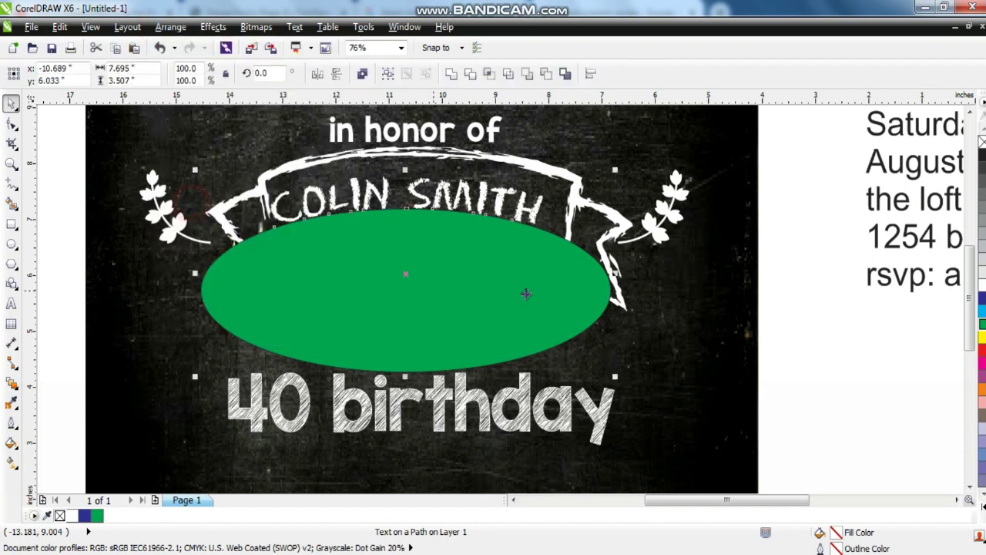
pyautogui.press('Escape')
pyautogui.click(529, 285)
pyautogui.press('Delete')
pyautogui.moveTo(480, 204); pyautogui.dragTo(487, 208)
pyautogui.moveTo(673, 221); pyautogui.dragTo(688, 216)
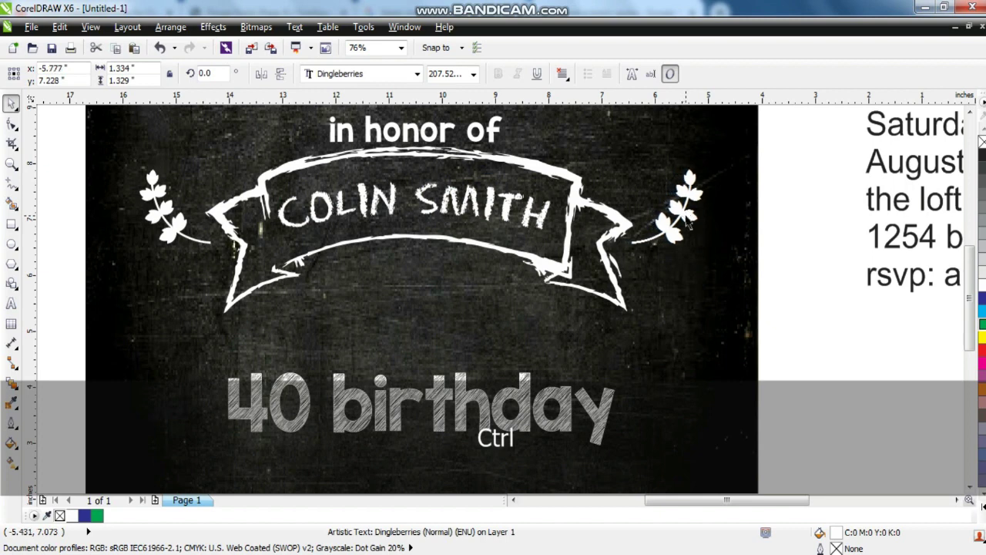
# Lower the name and banner slightly, and split 40 birthday onto two centred lines.
pyautogui.click(475, 207)
pyautogui.keyDown('shift'); pyautogui.click(546, 169); pyautogui.keyUp('shift')
pyautogui.moveTo(525, 164); pyautogui.dragTo(525, 173)
pyautogui.click(456, 386)
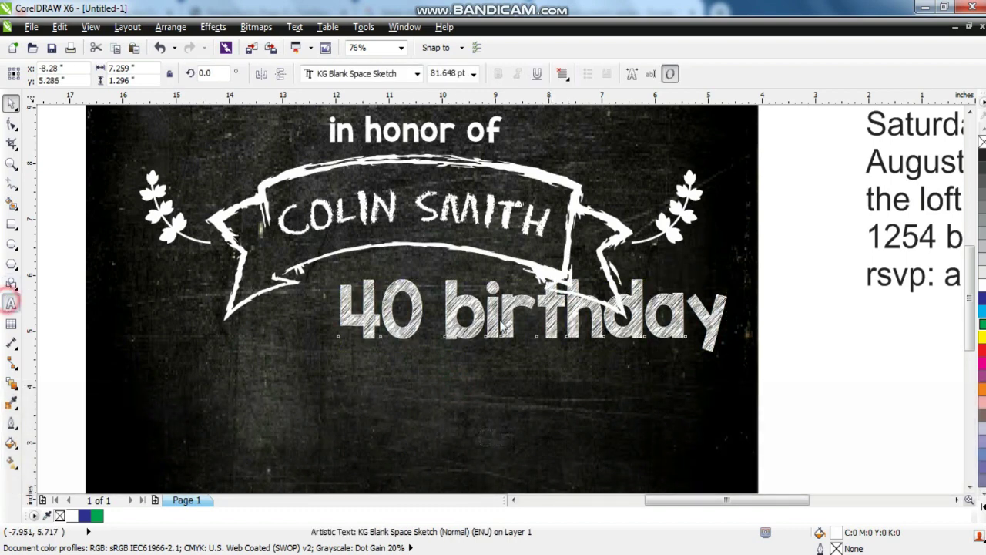
pyautogui.click(445, 305)
pyautogui.press('Return')
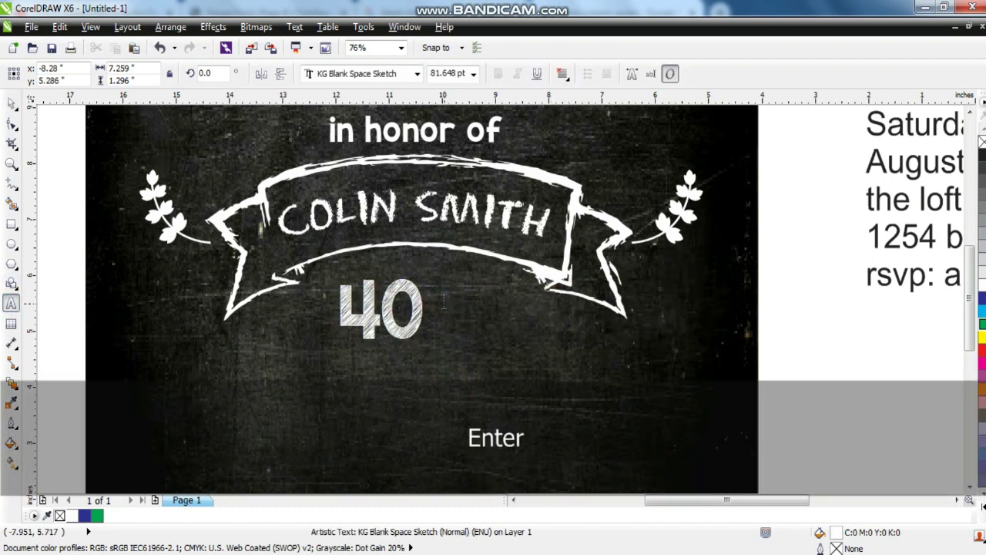
pyautogui.click(562, 73)
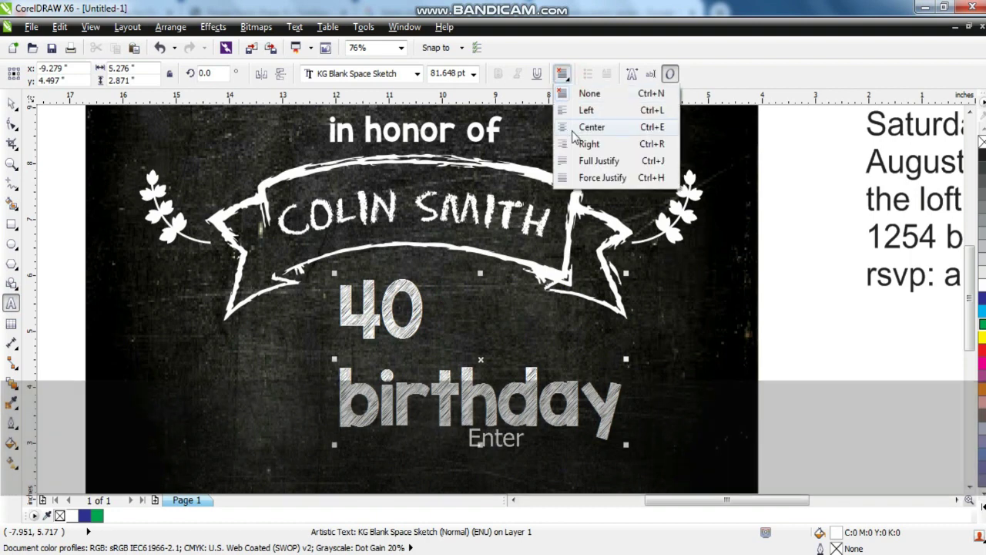
pyautogui.click(589, 127)
pyautogui.click(13, 104)
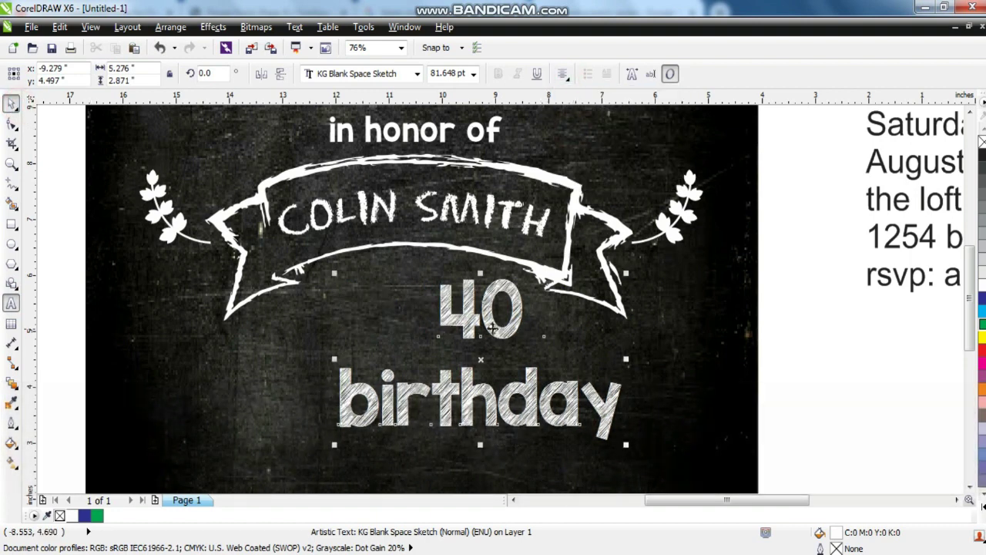
# Separate 40 and birthday, enlarge the 40, and shrink birthday to sit beneath it.
pyautogui.moveTo(462, 326); pyautogui.dragTo(400, 318)
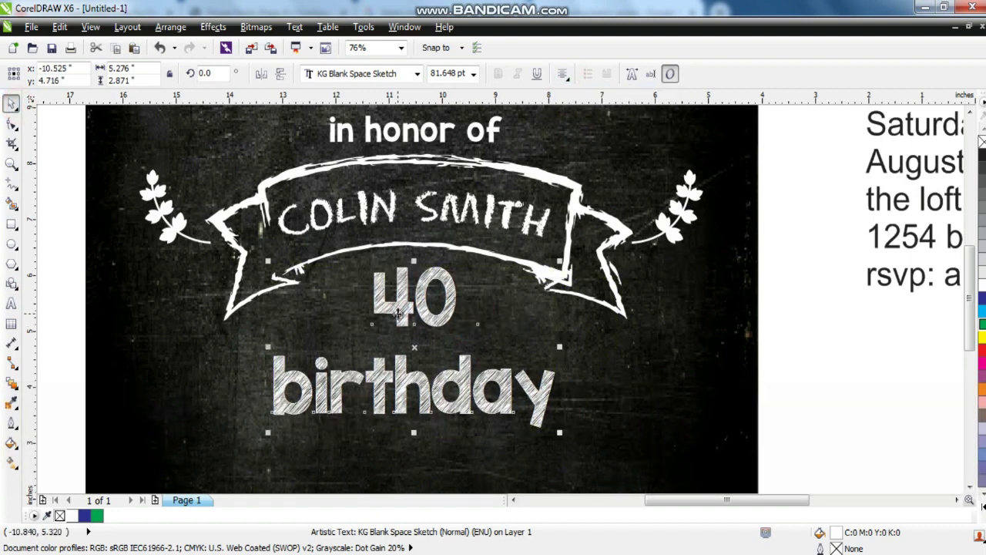
pyautogui.hotkey('ctrl', 'k')
pyautogui.moveTo(462, 333); pyautogui.dragTo(472, 346)
pyautogui.click(460, 375)
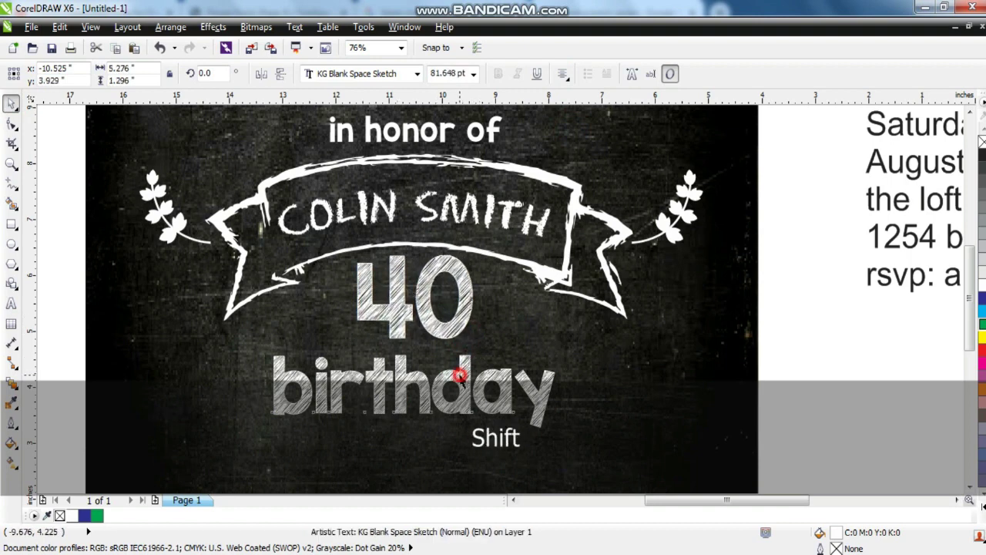
pyautogui.moveTo(560, 432); pyautogui.dragTo(522, 429)
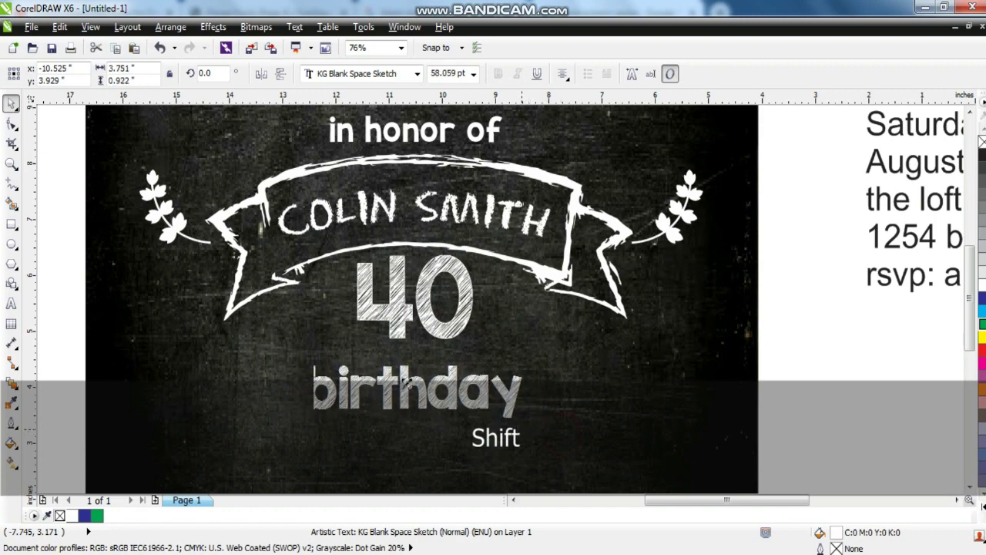
pyautogui.moveTo(407, 383); pyautogui.dragTo(409, 370)
pyautogui.click(606, 369)
pyautogui.hotkey('shift', 'F2')
pyautogui.press('F4')
pyautogui.press('Escape')
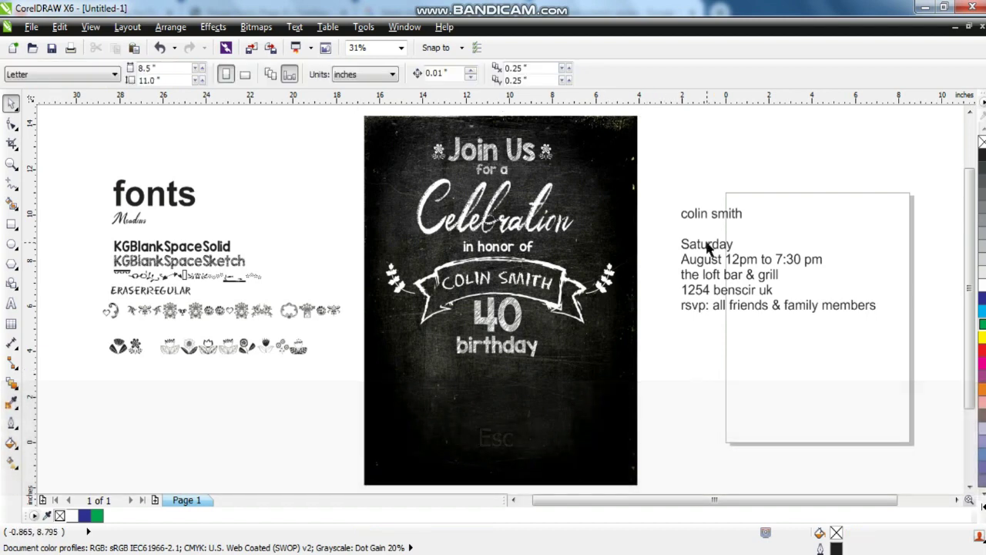
# Move the '12pm to 7:30 pm' time text onto the Saturday August line.
pyautogui.click(701, 265)
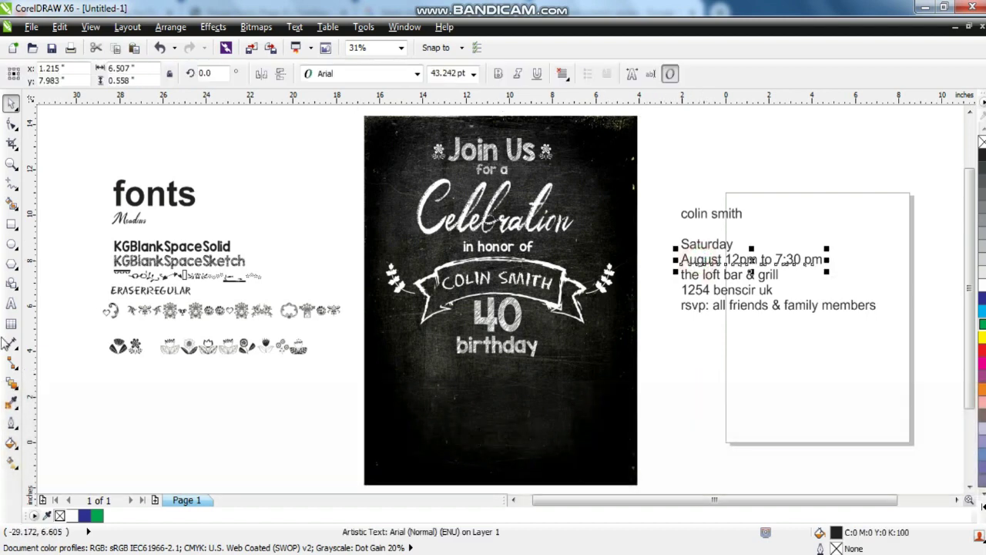
pyautogui.click(12, 304)
pyautogui.hotkey('shift', 'Home')
pyautogui.hotkey('ctrl', 'x')
pyautogui.press('Left')
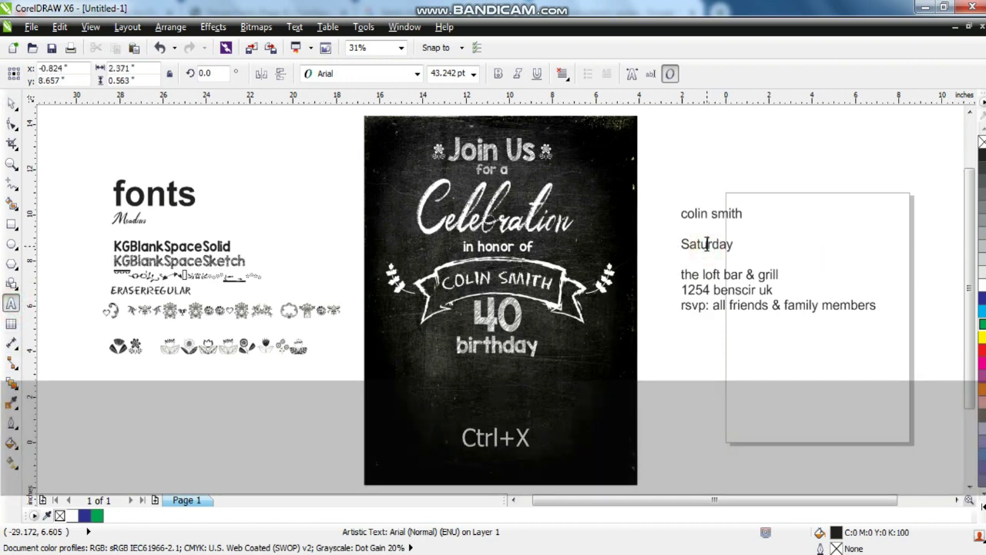
pyautogui.hotkey('ctrl', 'v')
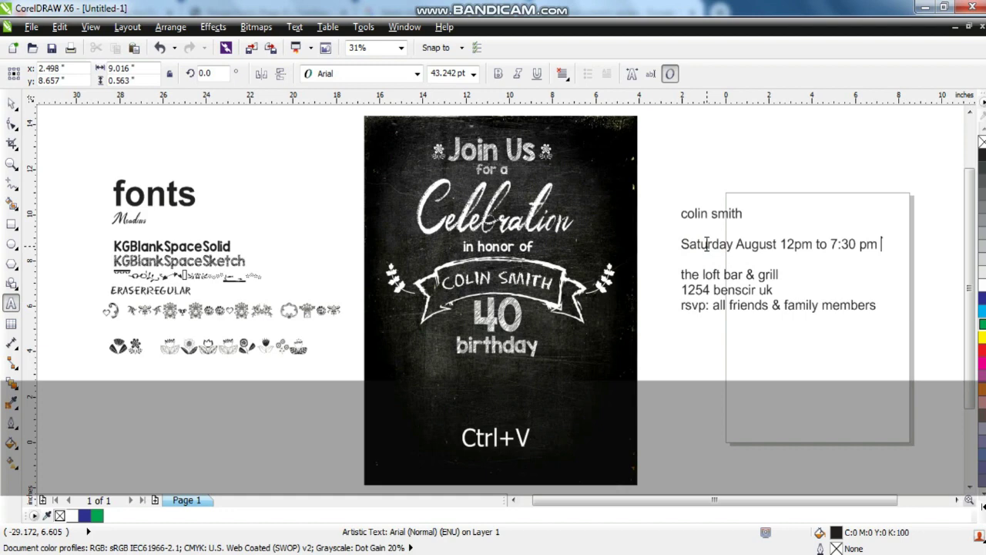
pyautogui.click(12, 103)
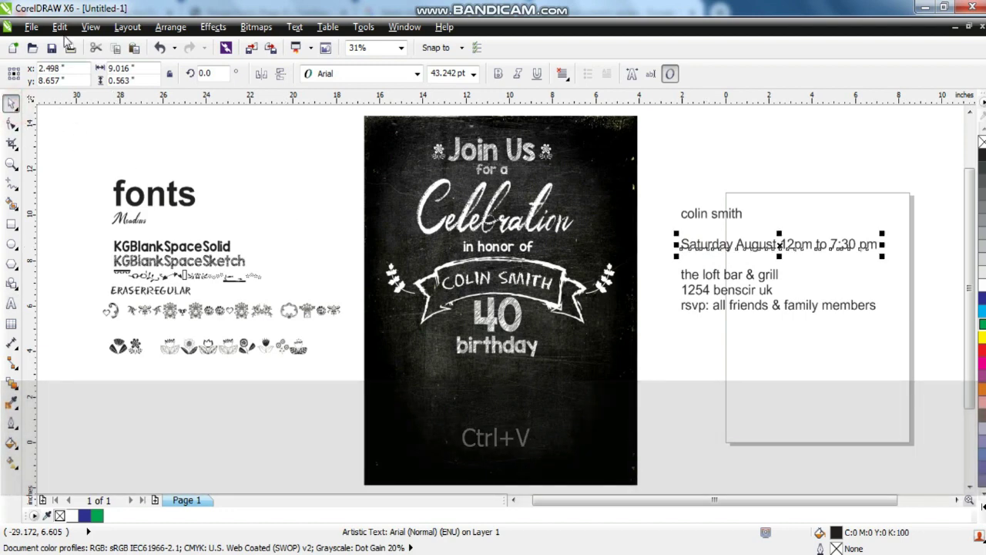
# Give the date line the Eraser font, place it under 'birthday' and make it white.
pyautogui.click(59, 26)
pyautogui.click(115, 242)
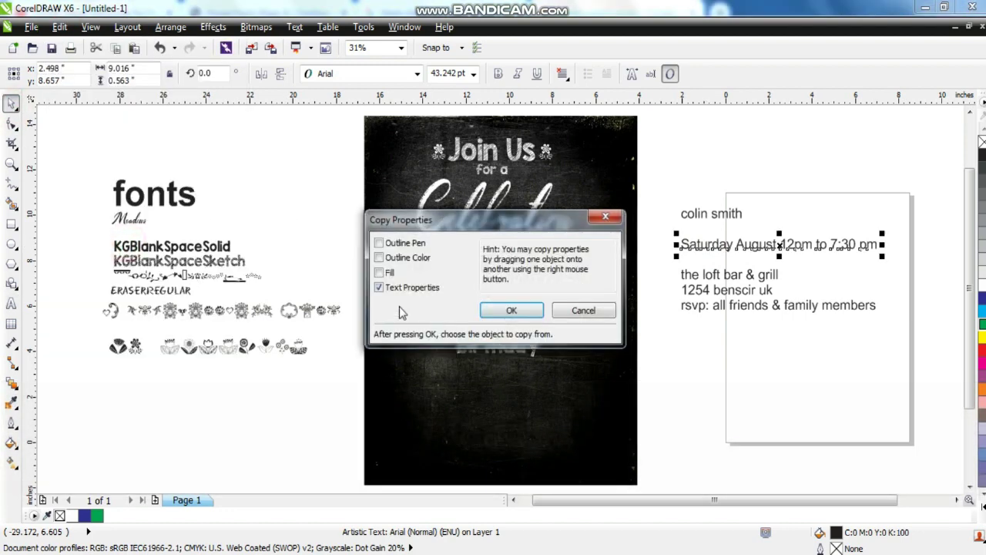
pyautogui.click(493, 309)
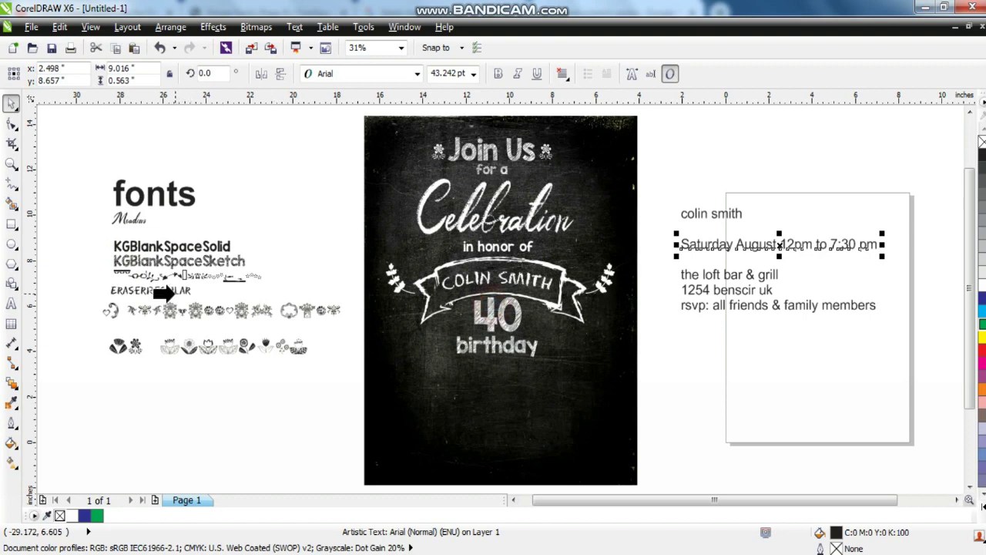
pyautogui.click(166, 293)
pyautogui.moveTo(729, 247)
pyautogui.mouseDown()
pyautogui.moveTo(631, 348)
pyautogui.moveTo(458, 375)
pyautogui.mouseUp()
pyautogui.click(981, 285)
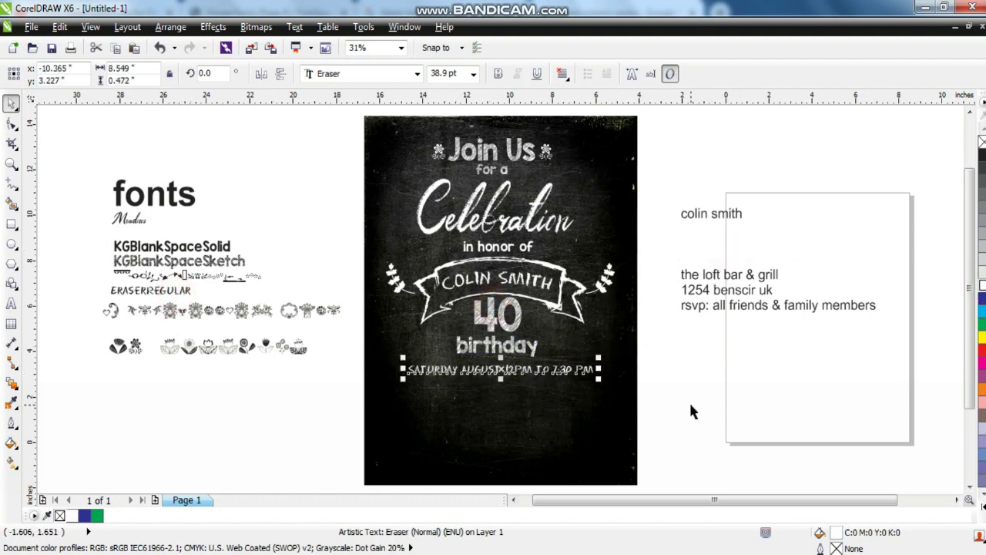
pyautogui.click(690, 400)
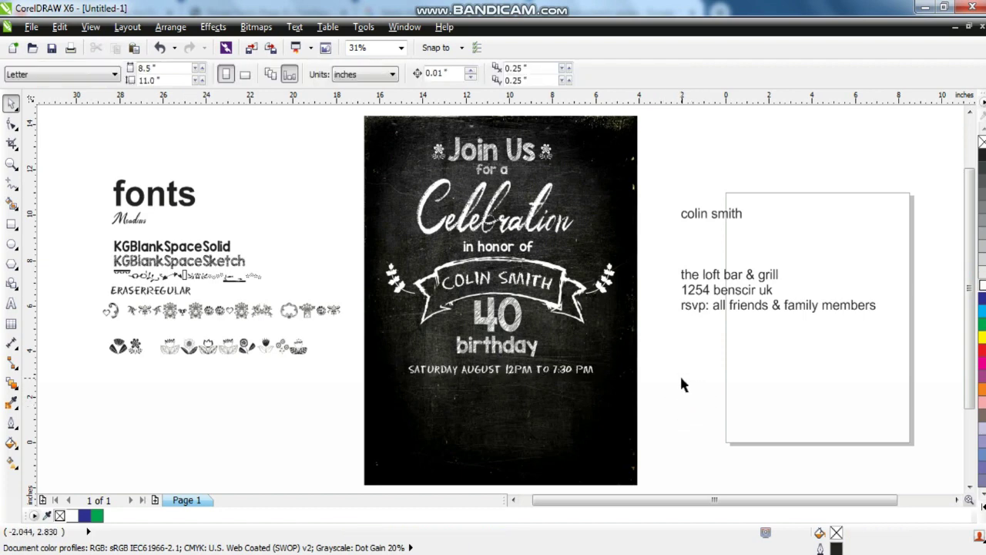
# Move the eight RetroFlowers glyphs to the card's bottom edge, make them white and group them.
pyautogui.moveTo(152, 323); pyautogui.dragTo(314, 359)
pyautogui.moveTo(501, 426); pyautogui.dragTo(648, 412)
pyautogui.click(982, 282)
pyautogui.press('ctrl')
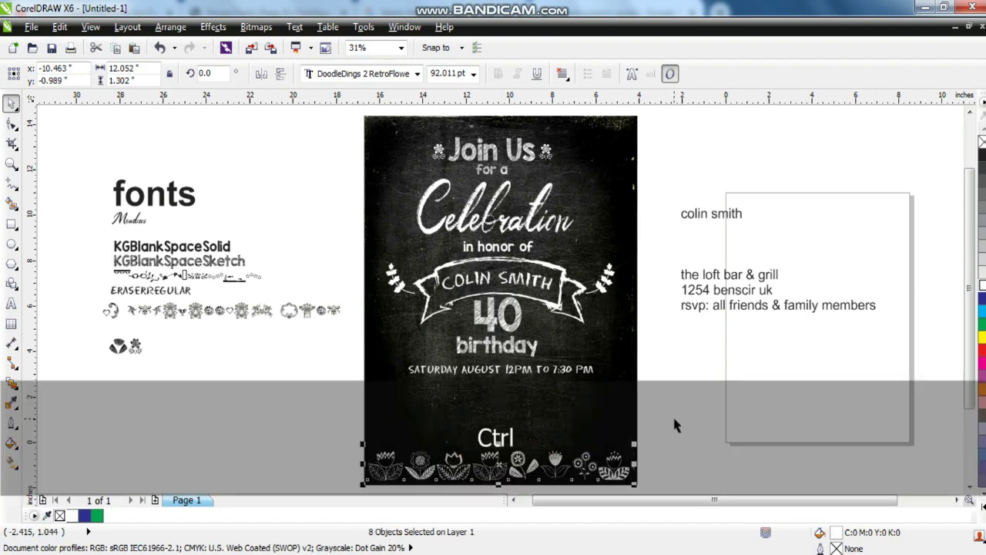
pyautogui.hotkey('ctrl', 'g')
pyautogui.click(682, 423)
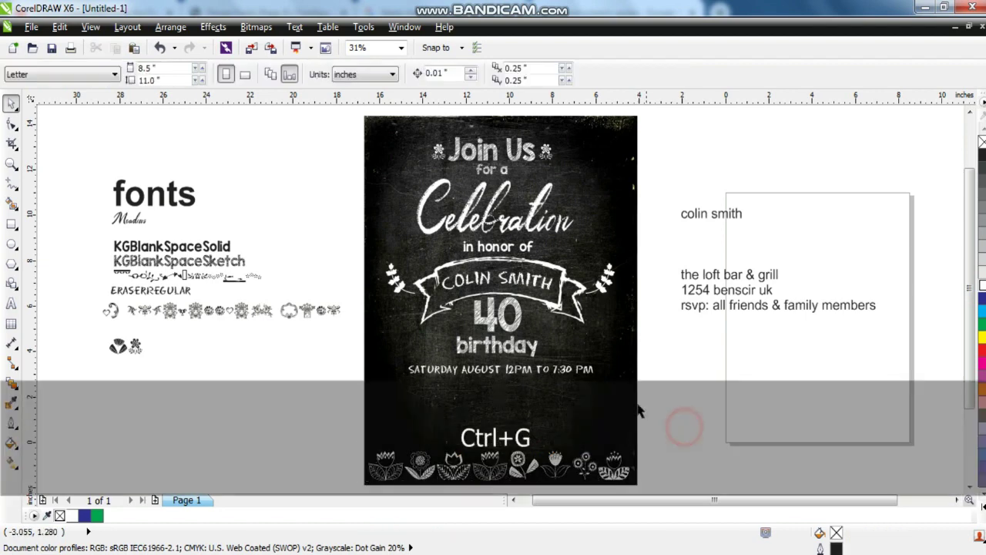
pyautogui.moveTo(341, 121); pyautogui.dragTo(688, 387)
# Centre the venue, address and RSVP lines and copy the date line's Eraser font onto them.
pyautogui.click(688, 381)
pyautogui.moveTo(884, 237); pyautogui.dragTo(641, 341)
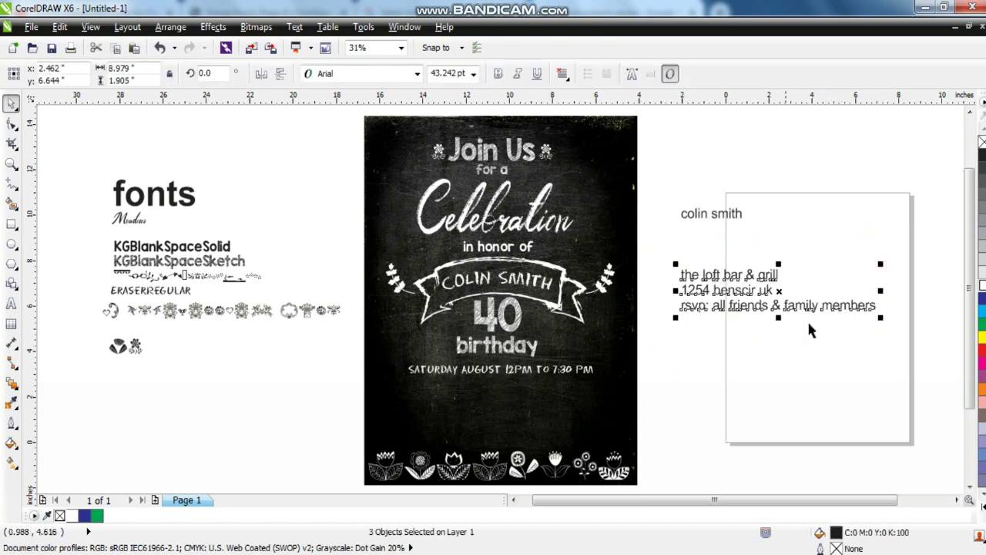
pyautogui.press('c')
pyautogui.hotkey('ctrl', 'shift', 'a')
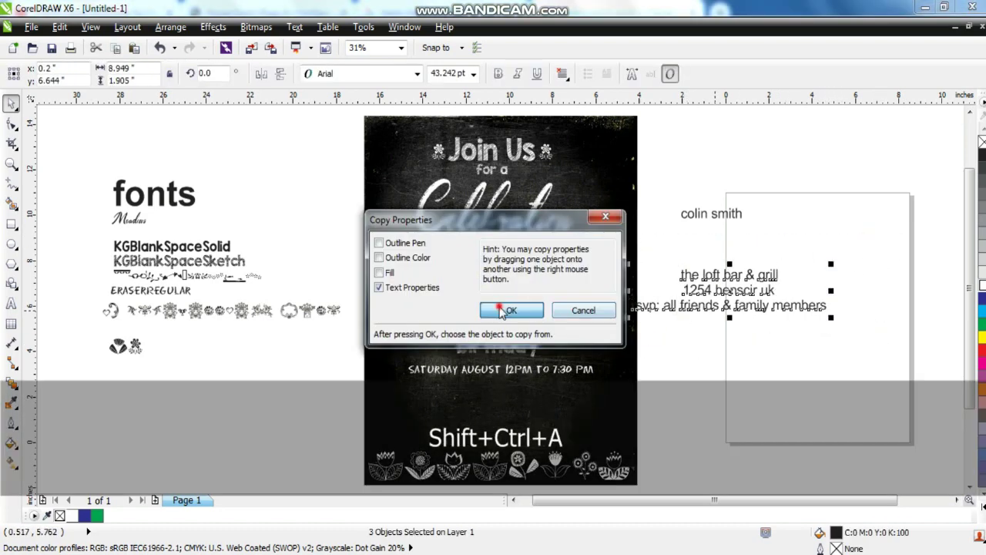
pyautogui.click(510, 310)
pyautogui.click(524, 369)
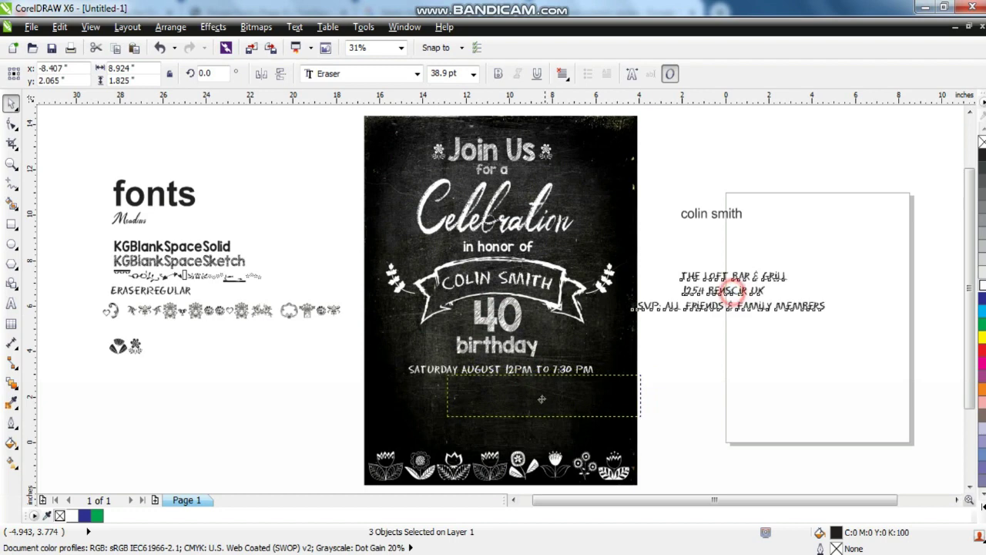
# Position the three venue lines under the date line and centre all four detail lines together.
pyautogui.moveTo(513, 403); pyautogui.dragTo(508, 399)
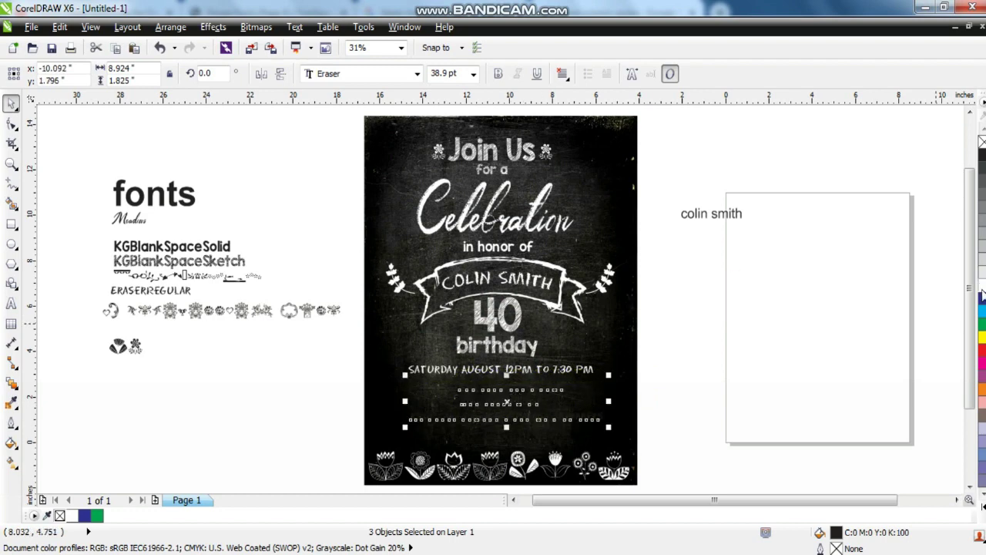
pyautogui.keyDown('shift'); pyautogui.click(543, 368); pyautogui.keyUp('shift')
pyautogui.press('c')
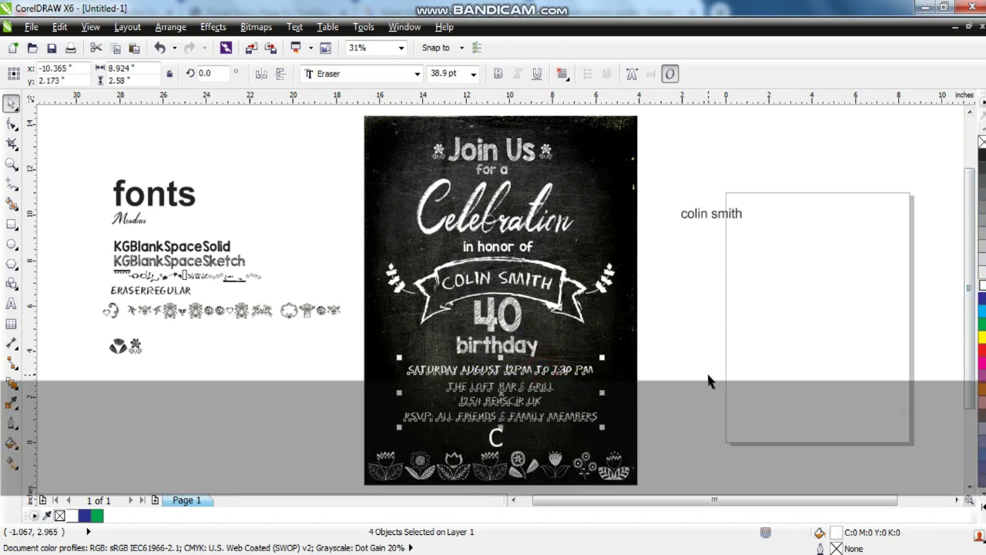
pyautogui.click(709, 378)
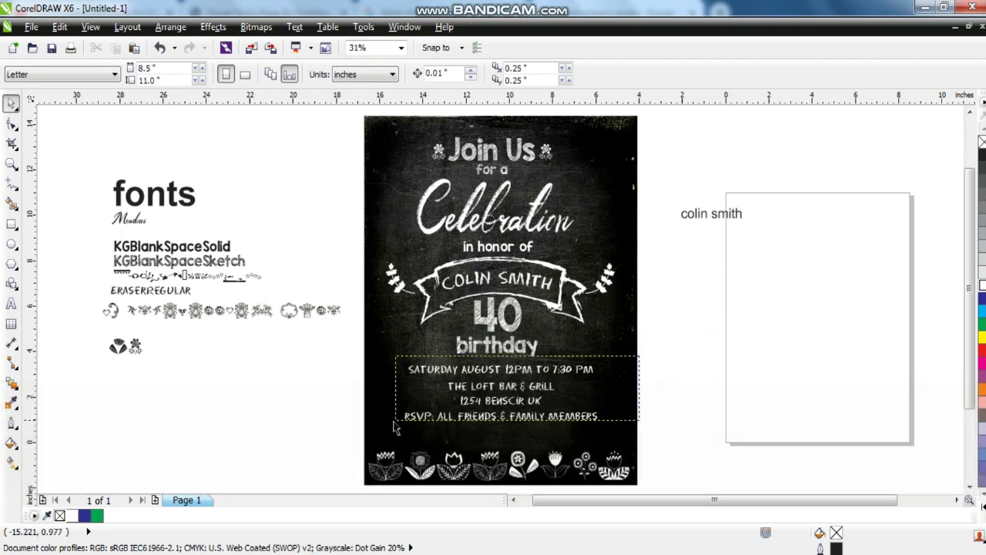
pyautogui.moveTo(639, 364); pyautogui.dragTo(386, 431)
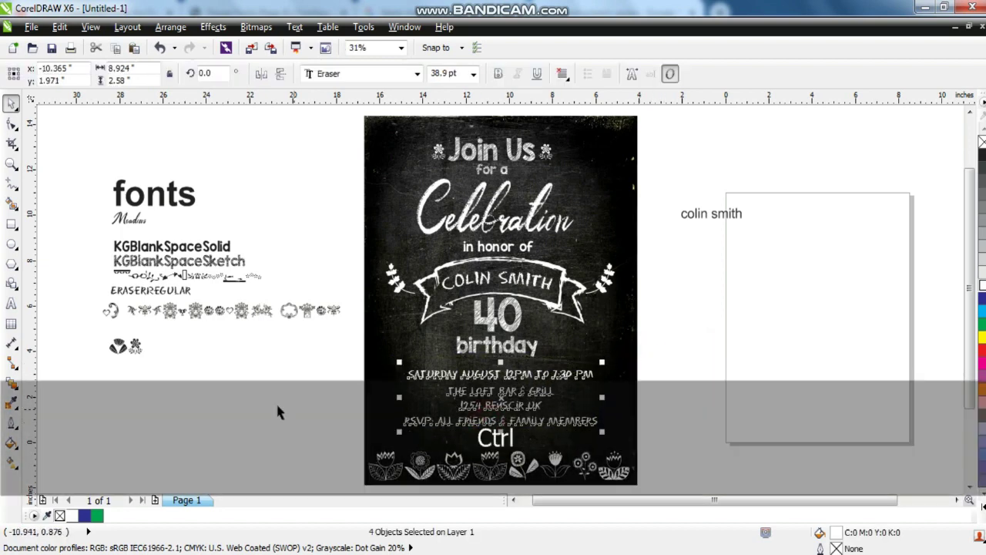
pyautogui.click(276, 401)
# Try an enlarged white heart glyph in the top-right corner, then delete it.
pyautogui.click(106, 312)
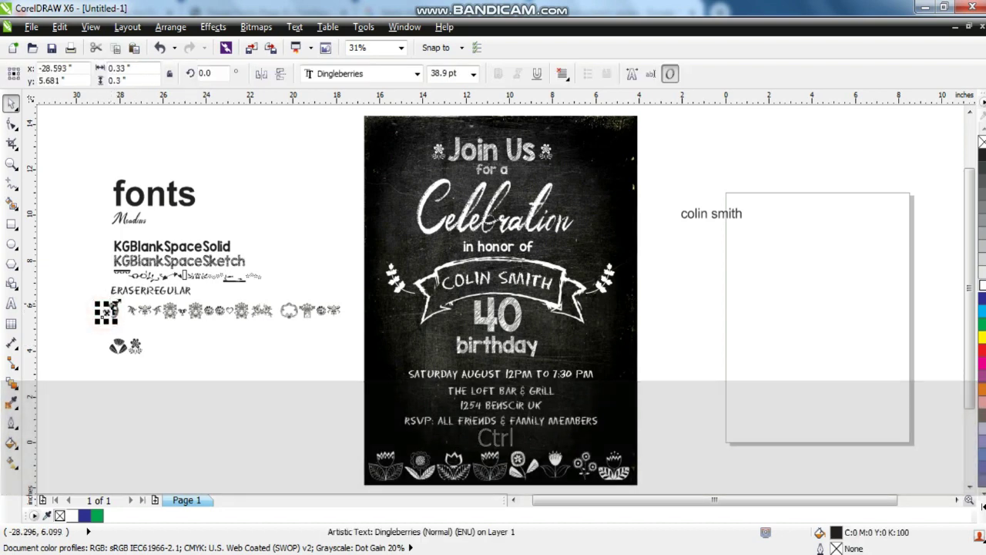
pyautogui.moveTo(121, 296); pyautogui.dragTo(172, 247)
pyautogui.moveTo(139, 285); pyautogui.dragTo(602, 162)
pyautogui.click(686, 257)
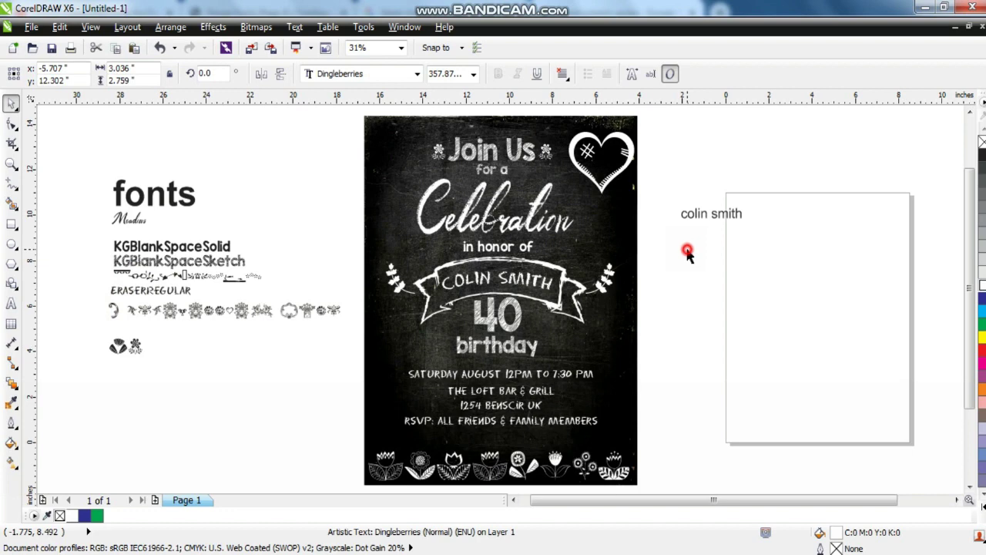
pyautogui.click(601, 197)
pyautogui.press('Delete')
# Place an enlarged leaf sprig top-left and a mirrored duplicate in the top-right corner.
pyautogui.click(136, 313)
pyautogui.moveTo(140, 319); pyautogui.dragTo(402, 150)
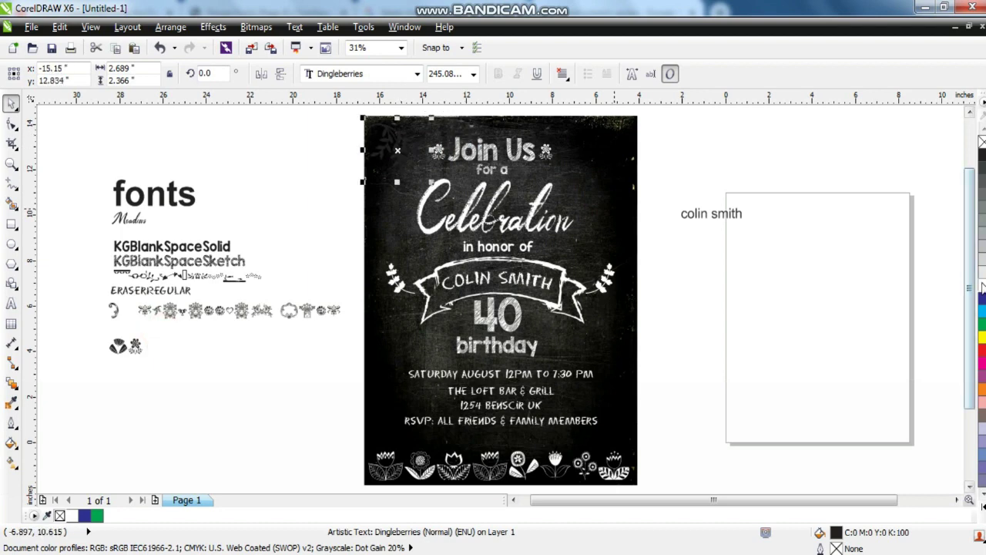
pyautogui.click(755, 264)
pyautogui.click(406, 175)
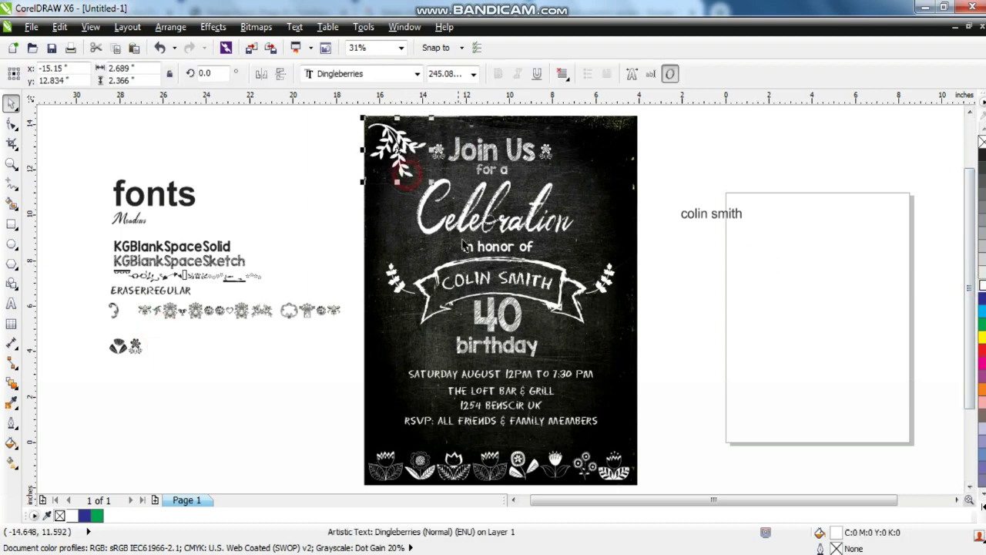
pyautogui.press('KP_Add')
pyautogui.click(263, 74)
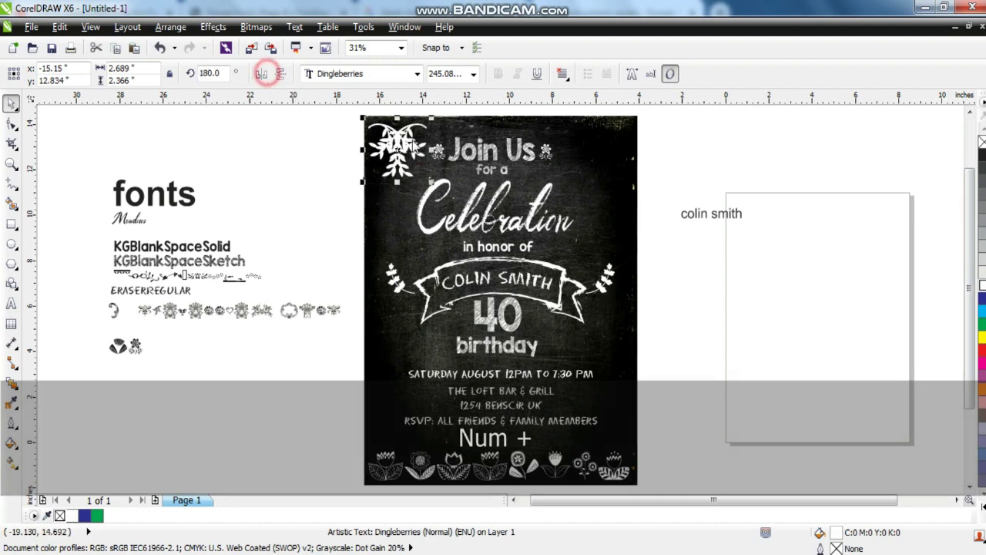
pyautogui.moveTo(404, 140); pyautogui.dragTo(607, 141)
pyautogui.click(638, 214)
# Delete the spare name text beside the page and shift the font samples further left.
pyautogui.click(687, 215)
pyautogui.press('Delete')
pyautogui.moveTo(54, 157); pyautogui.dragTo(359, 374)
pyautogui.moveTo(319, 311); pyautogui.dragTo(239, 307)
# Zoom to the invitation's objects and show them in Full-Screen Preview with F9.
pyautogui.click(374, 348)
pyautogui.hotkey('shift', 'F2')
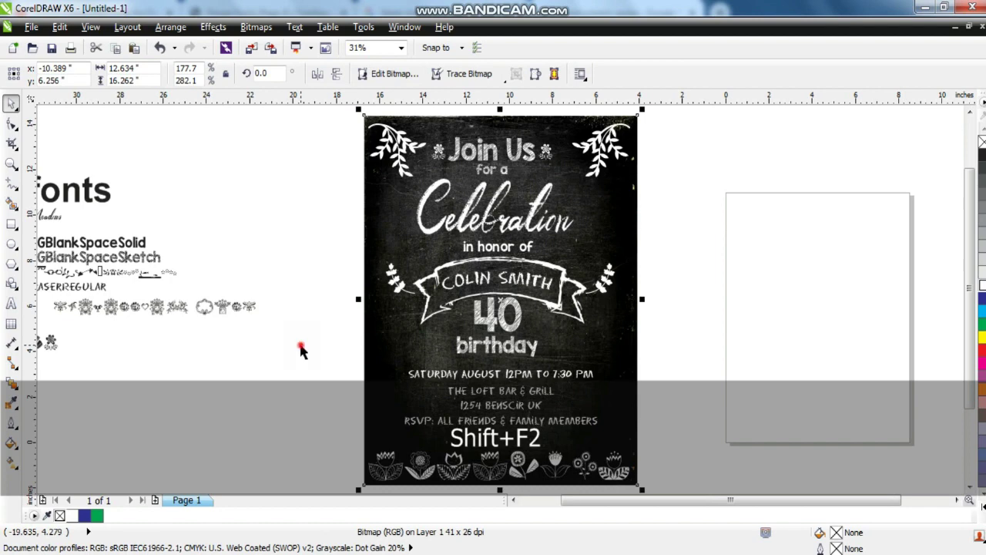
pyautogui.press('F3')
pyautogui.press('Escape')
pyautogui.moveTo(578, 424); pyautogui.dragTo(399, 184)
pyautogui.hotkey('shift', 'F2')
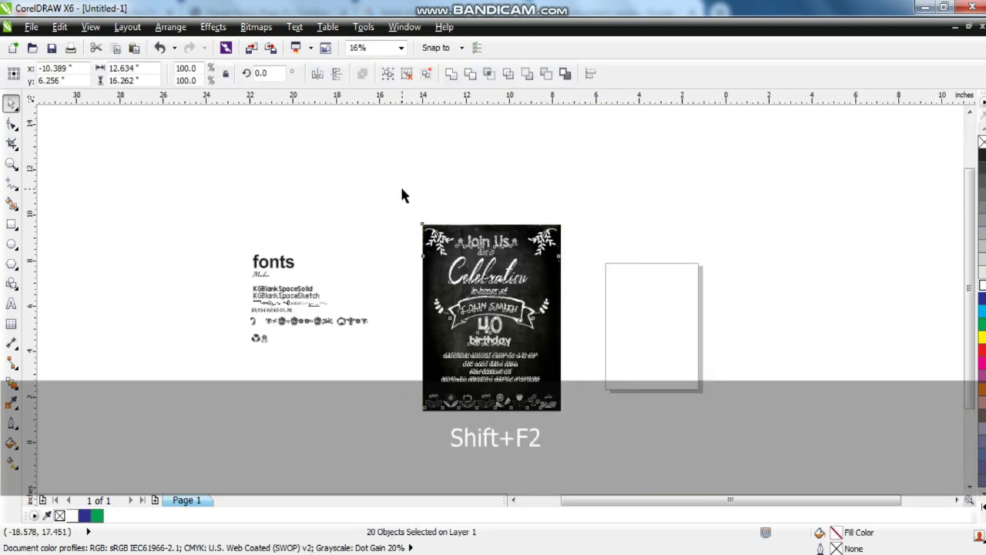
pyautogui.press('F9')
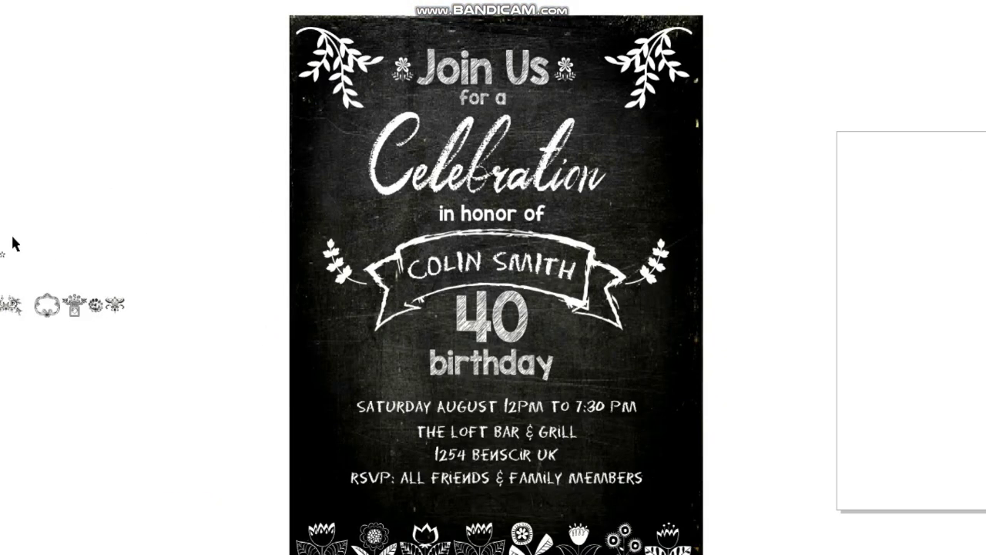